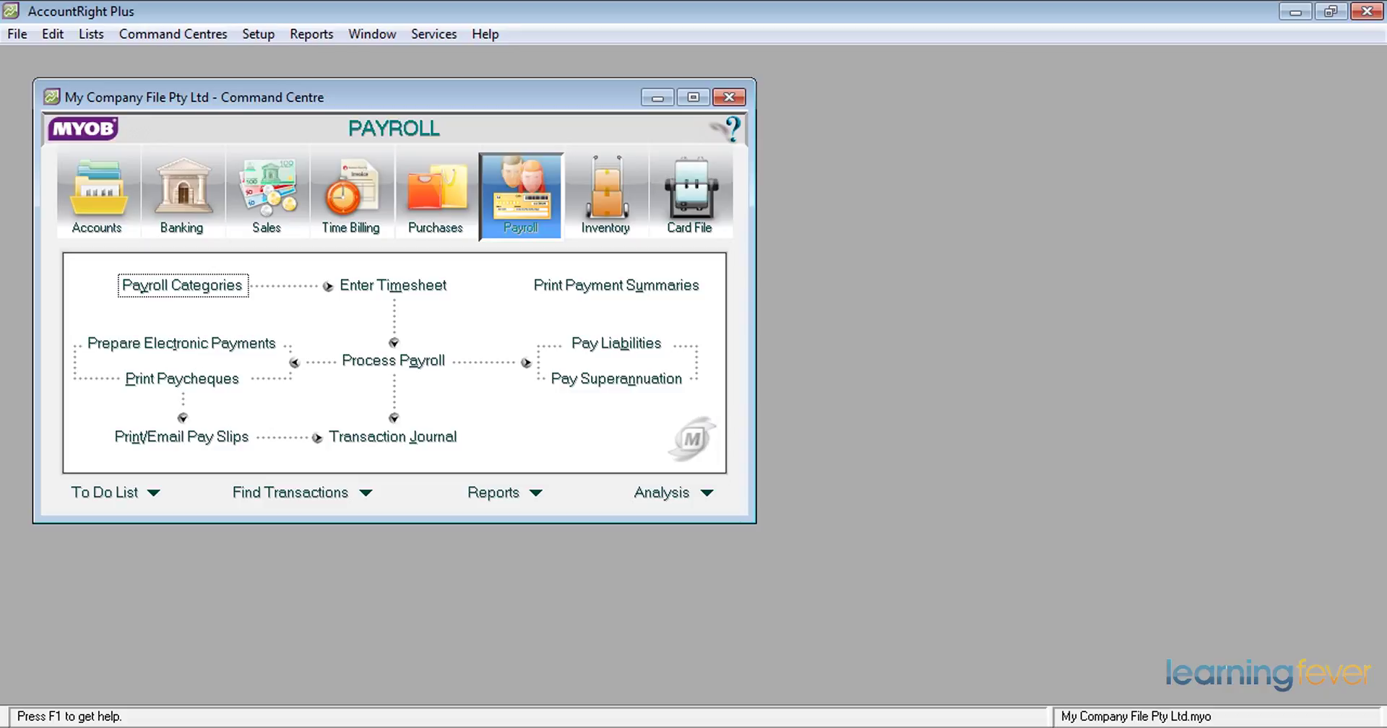
Review the Superannuation Guarantee payroll category's linked accounts, calculation basis, limit and threshold, then close the category list.
{"action": "left_click", "coordinate": [188, 288]}
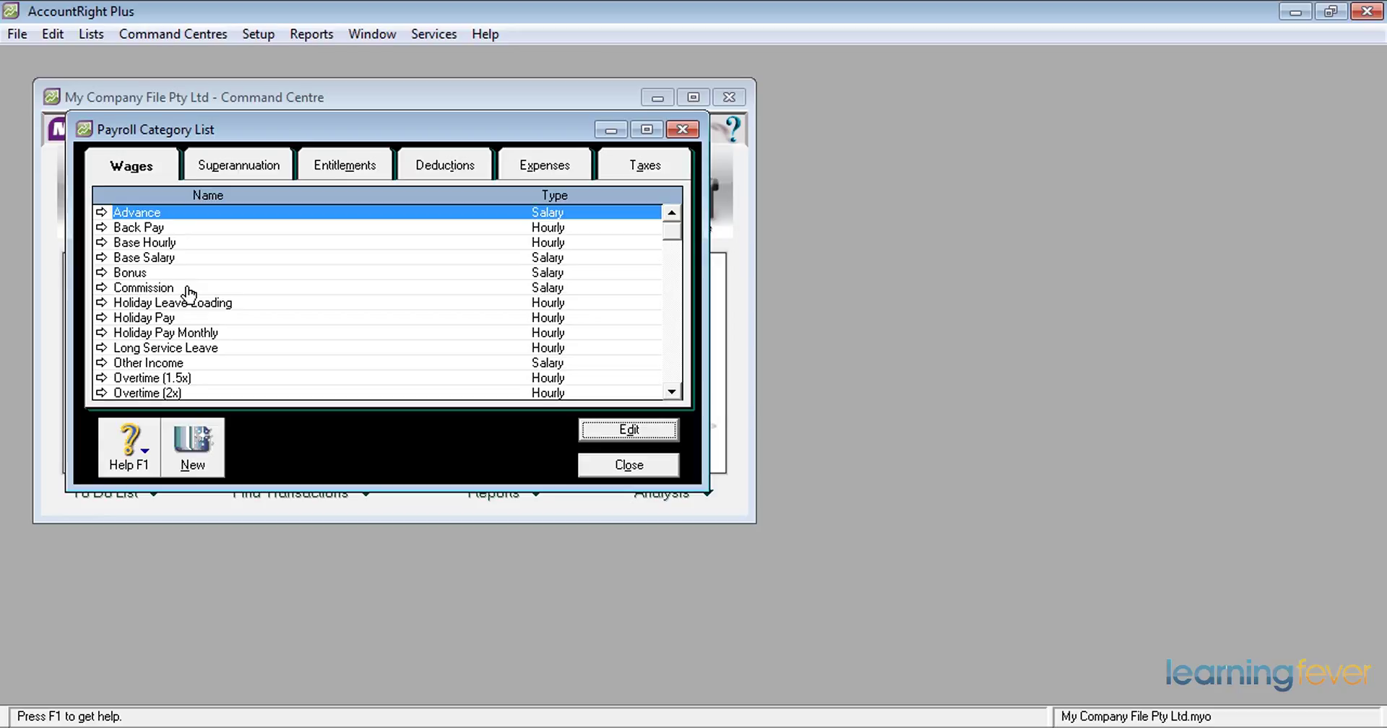
{"action": "left_click", "coordinate": [225, 172]}
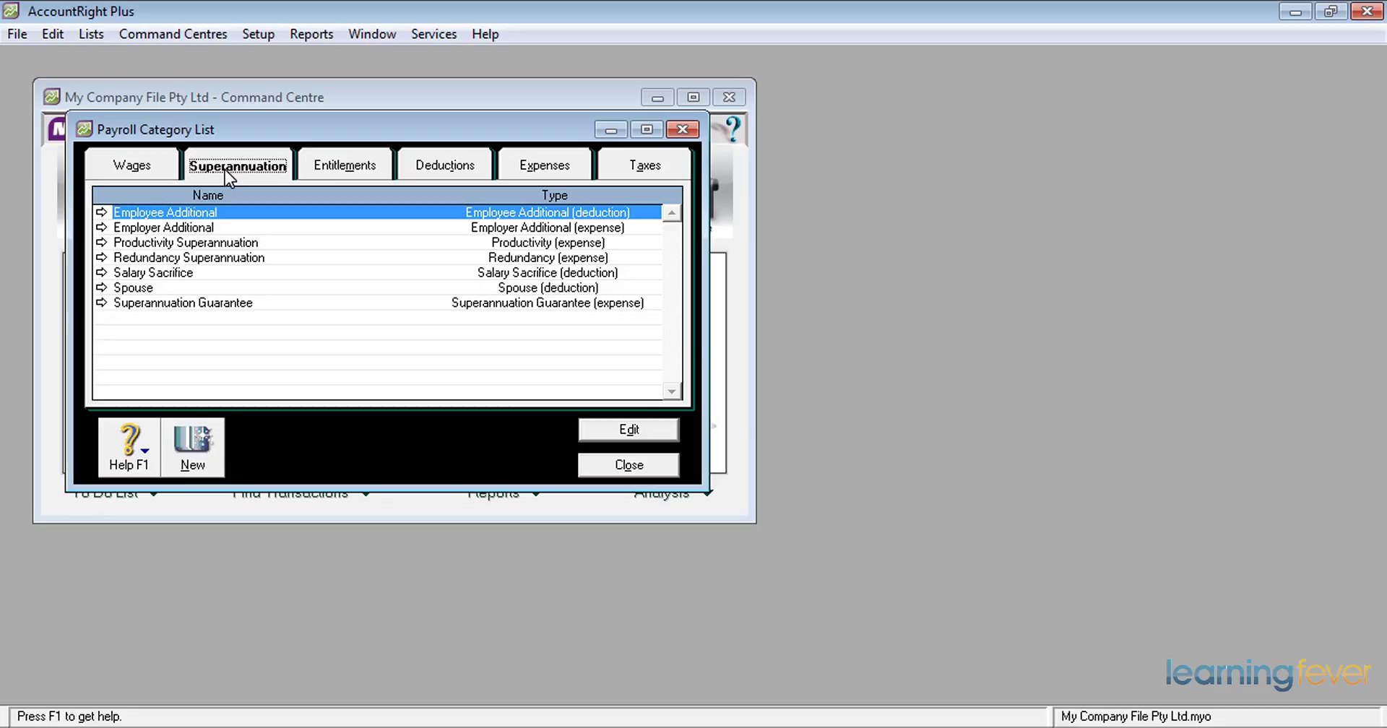
{"action": "left_click", "coordinate": [99, 302]}
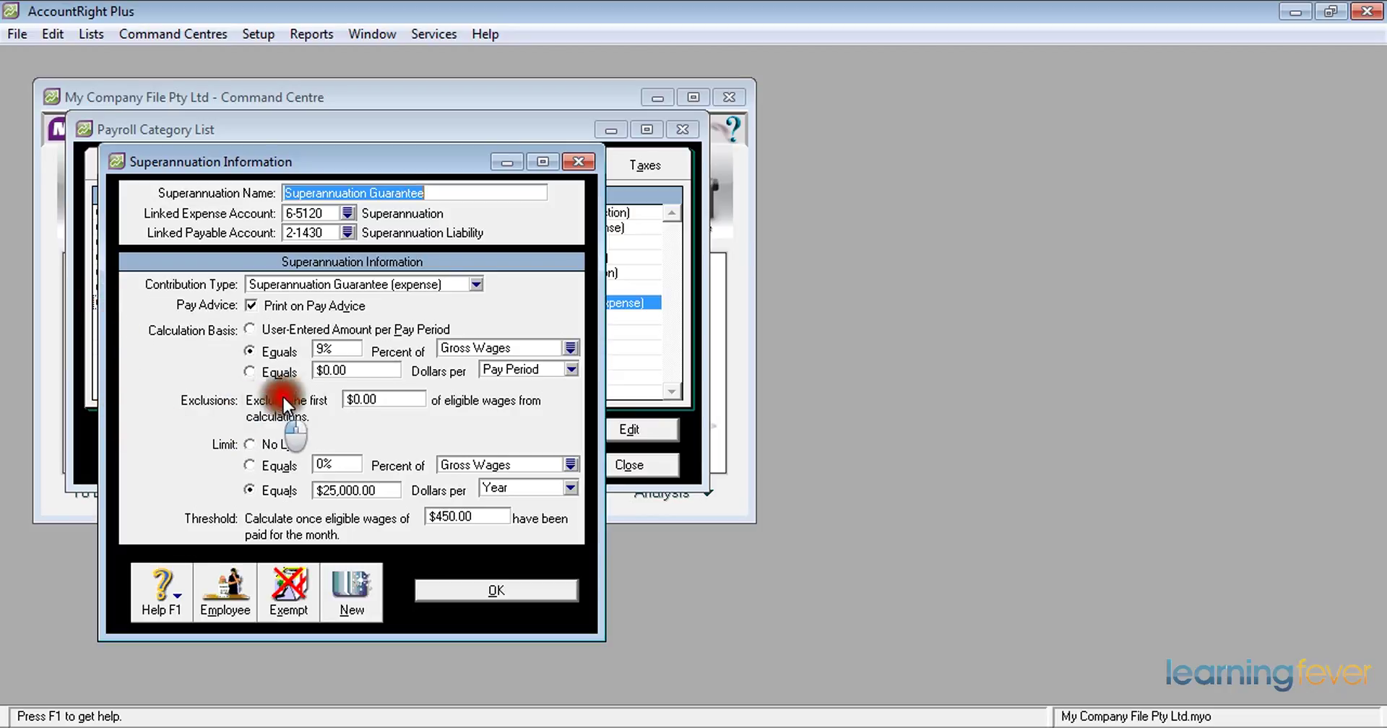
{"action": "left_click", "coordinate": [348, 348]}
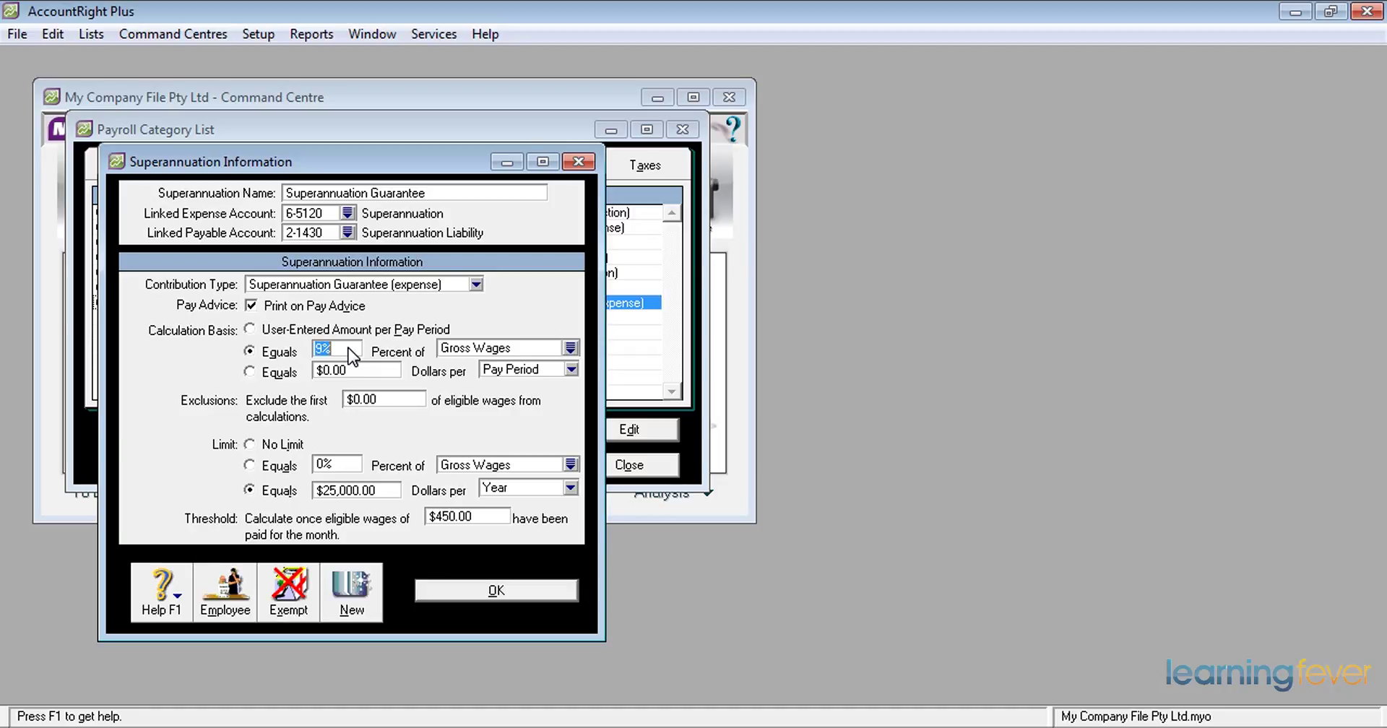
{"action": "left_click", "coordinate": [548, 582]}
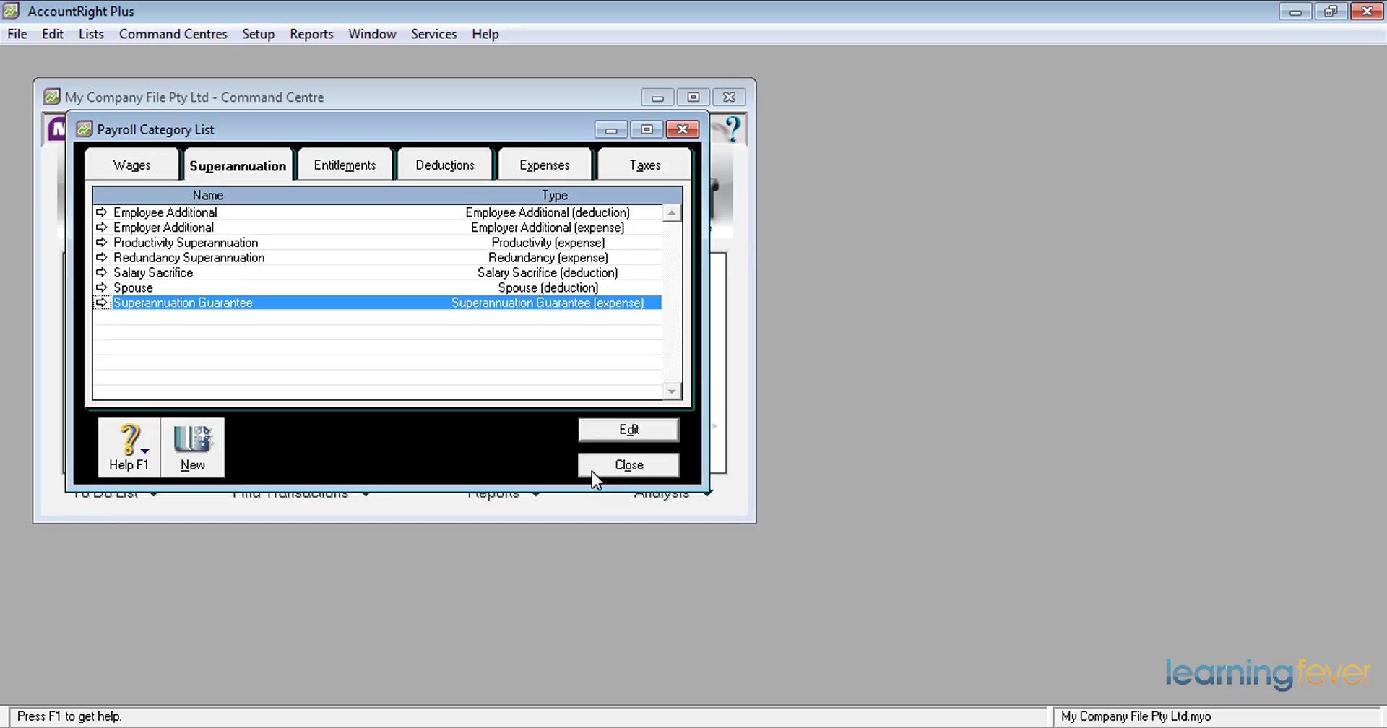
{"action": "left_click", "coordinate": [592, 470]}
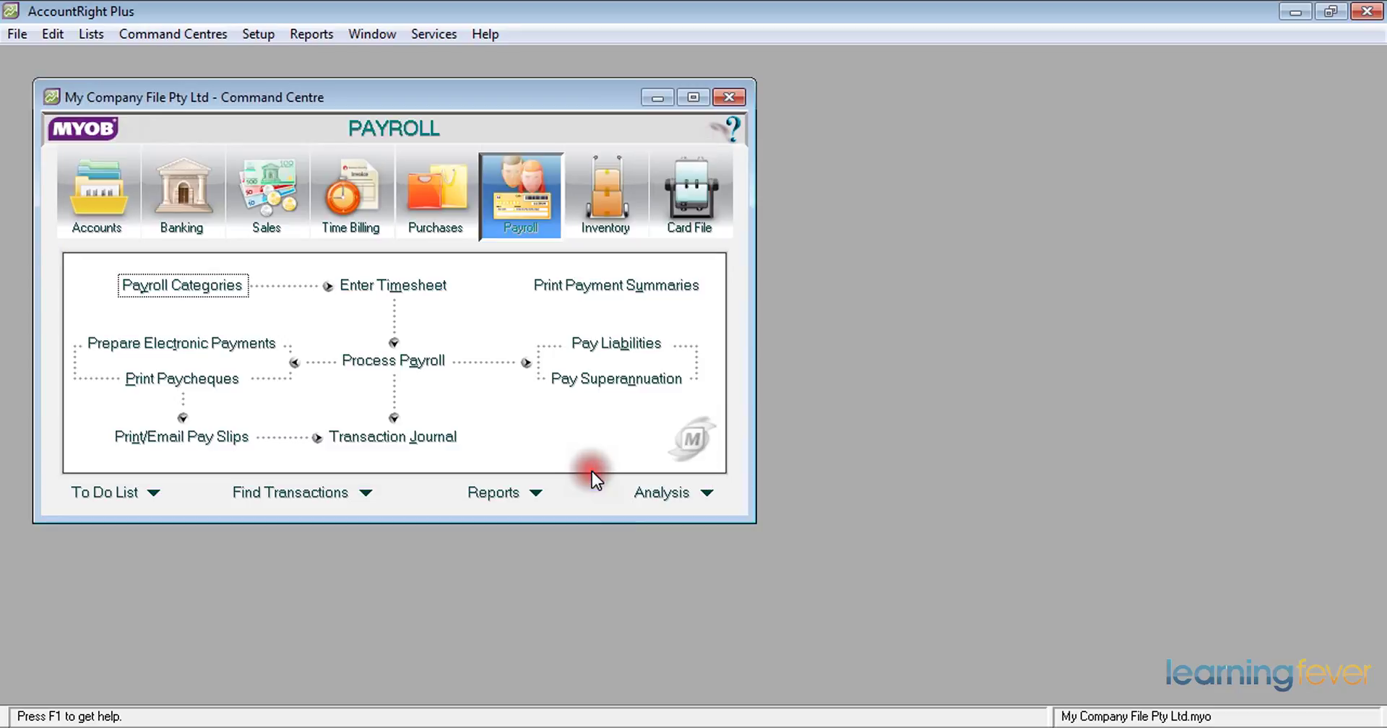
Review the superannuation categories and standard pay in the third listed employee's card, then close the cards list.
{"action": "left_click", "coordinate": [676, 193]}
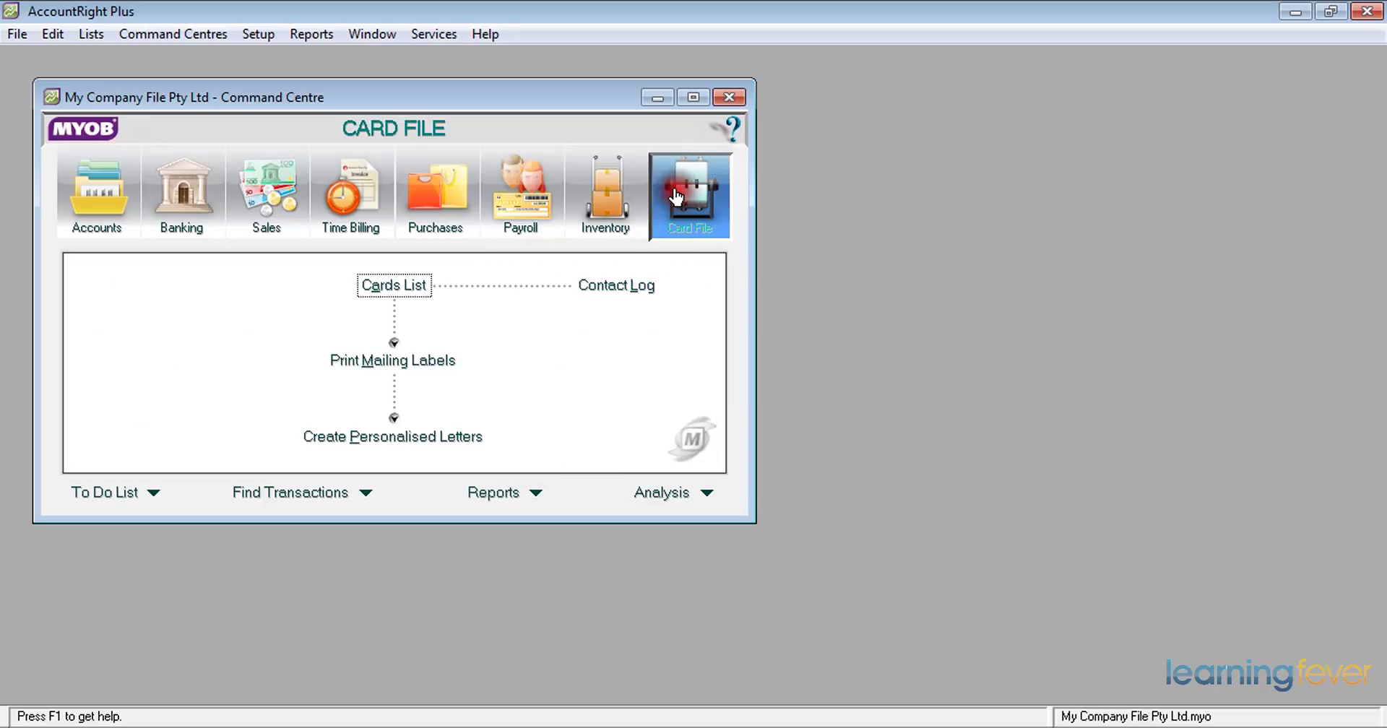
{"action": "left_click", "coordinate": [397, 287]}
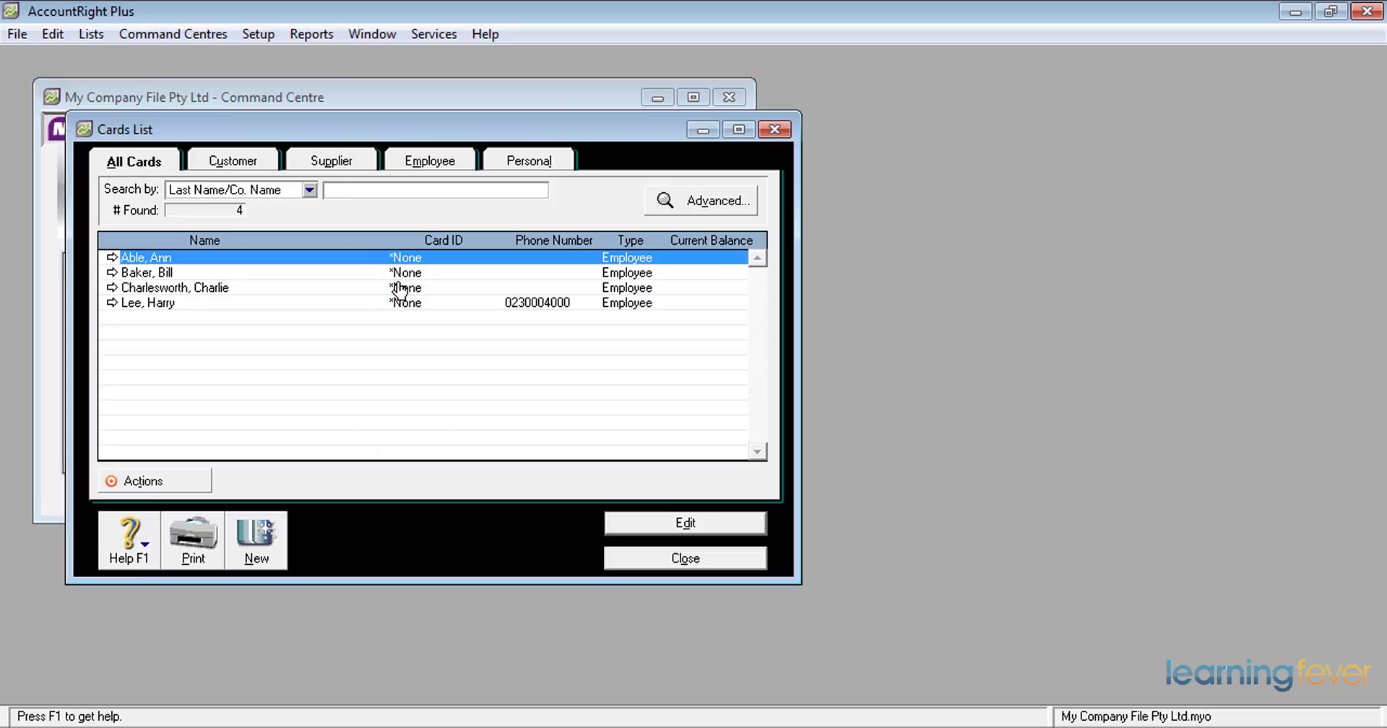
{"action": "left_click", "coordinate": [449, 161]}
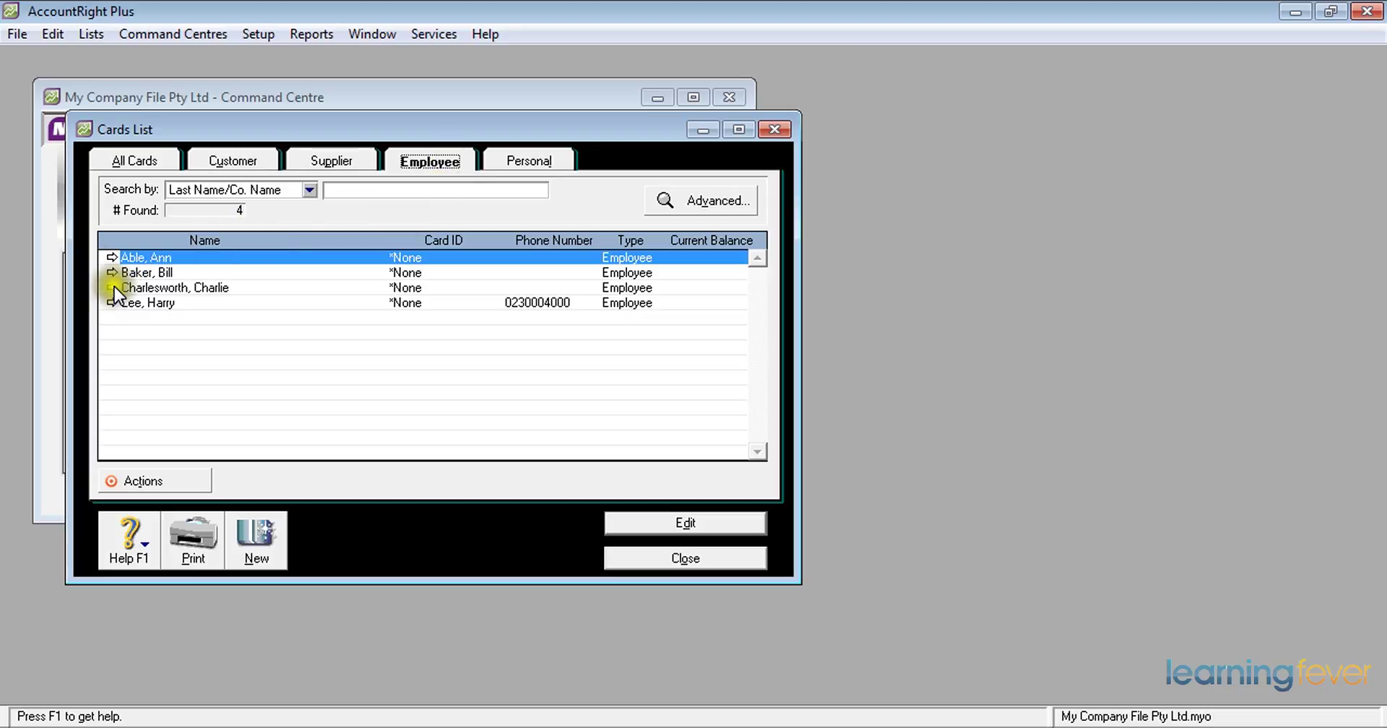
{"action": "left_click", "coordinate": [114, 287]}
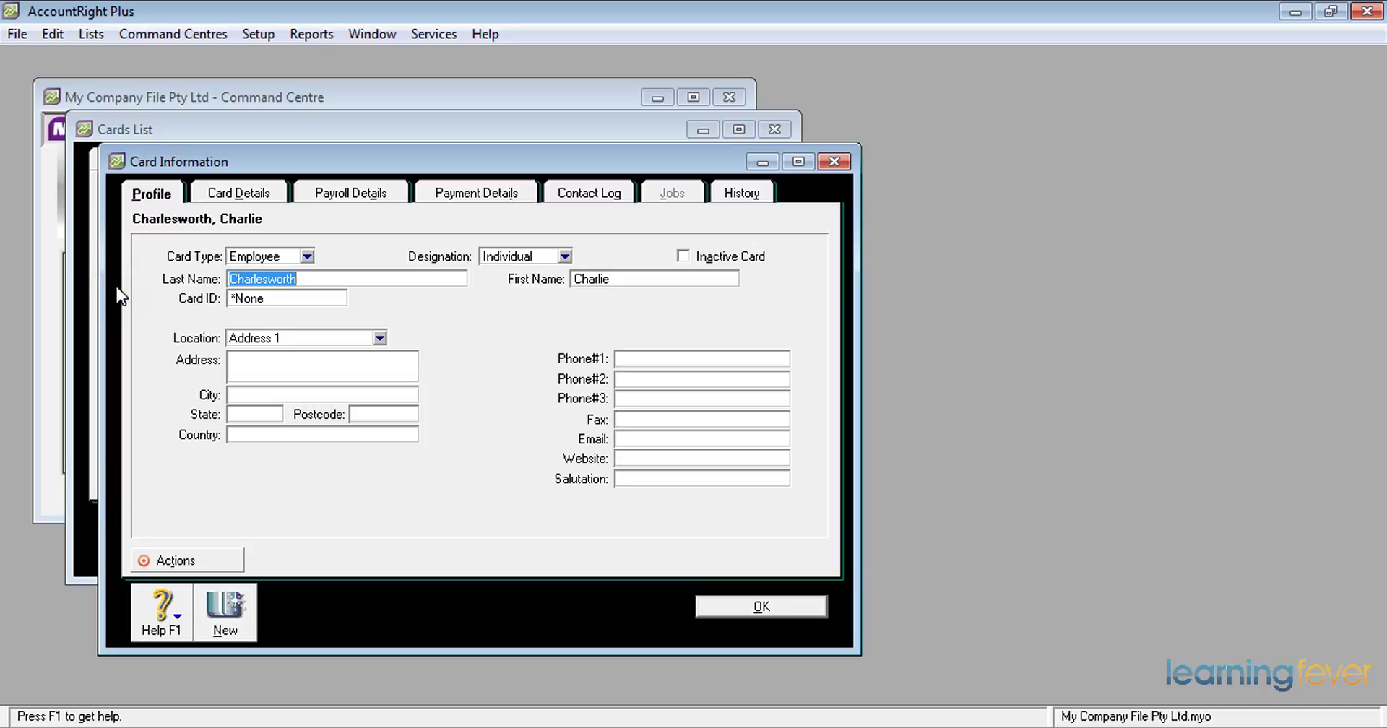
{"action": "left_click", "coordinate": [352, 195]}
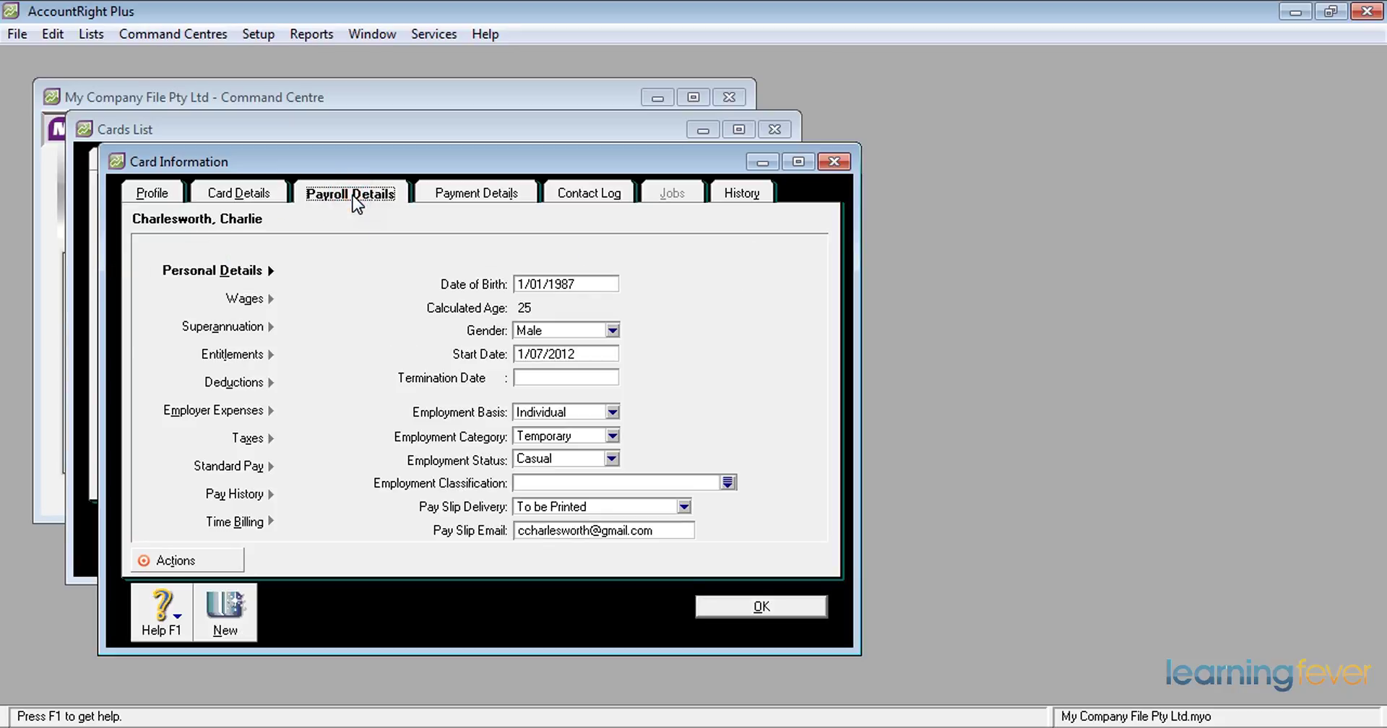
{"action": "left_click", "coordinate": [245, 328]}
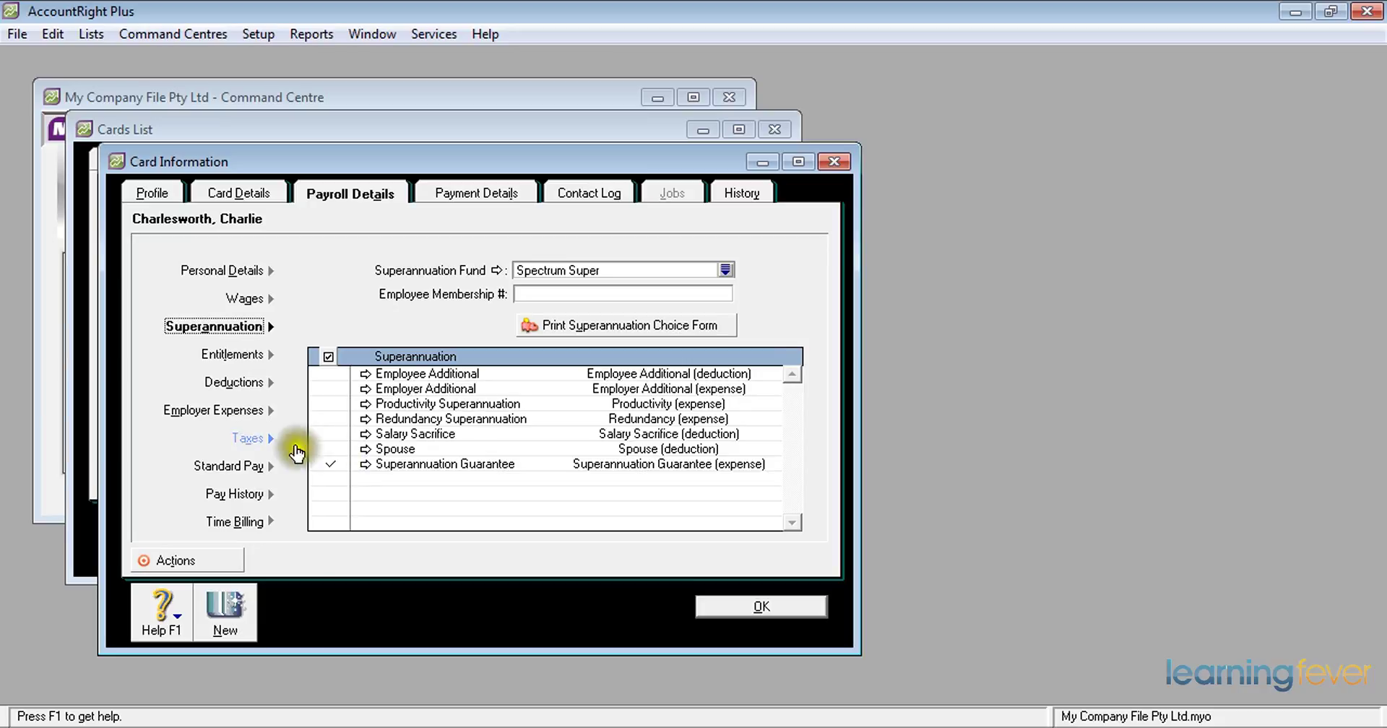
{"action": "left_click", "coordinate": [243, 467]}
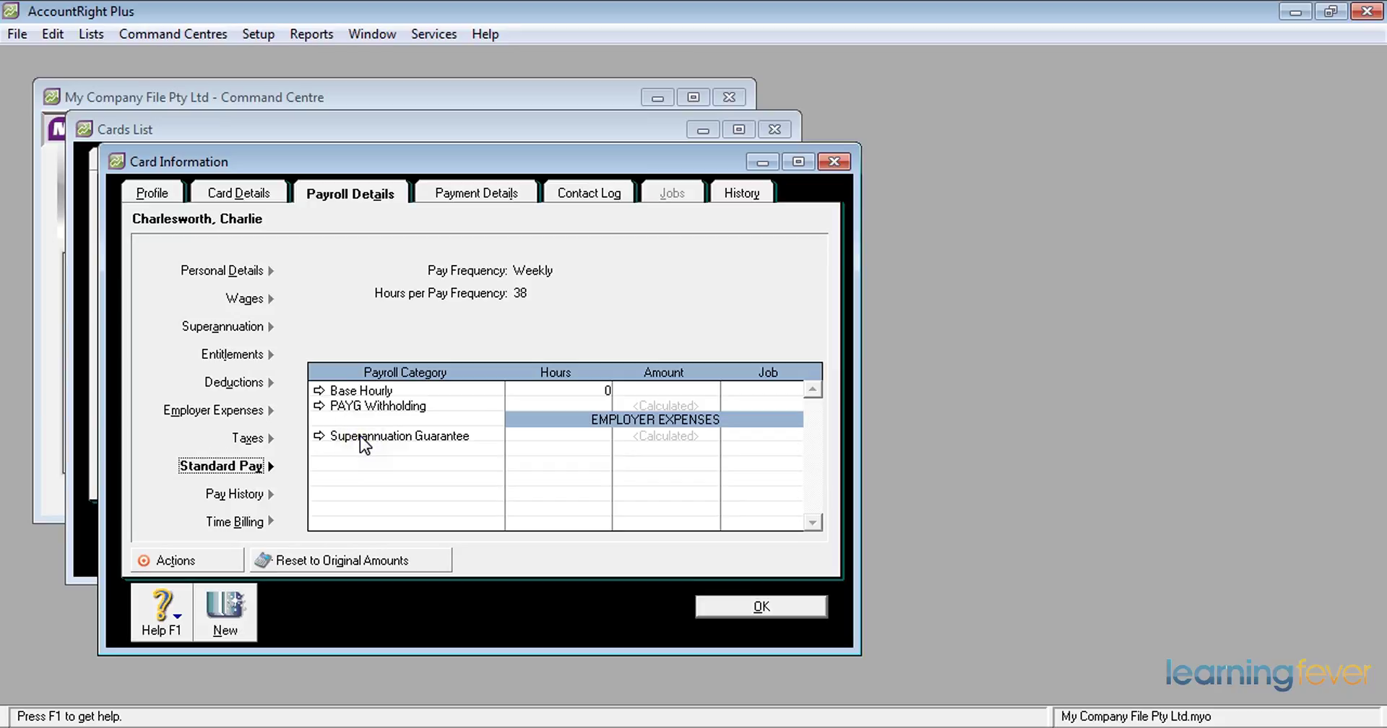
{"action": "left_click", "coordinate": [703, 477]}
{"action": "left_click", "coordinate": [761, 607]}
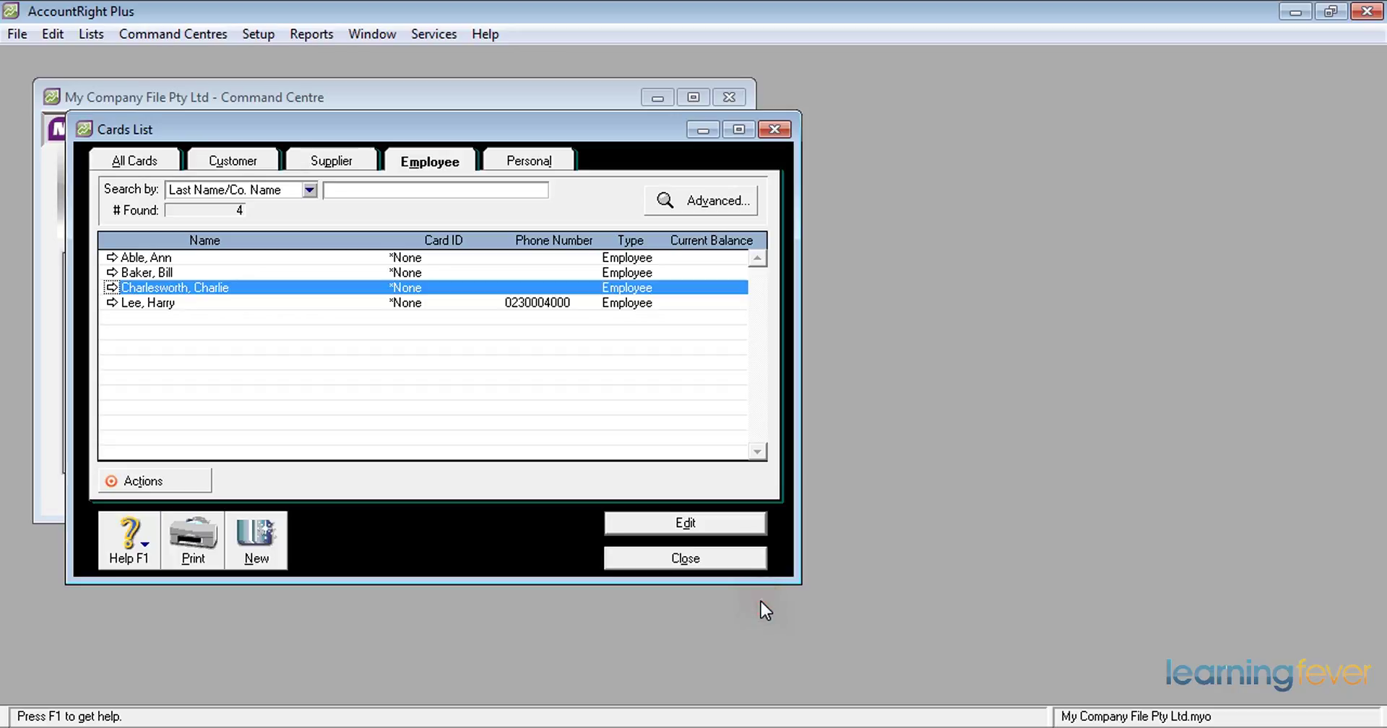
{"action": "left_click", "coordinate": [700, 556]}
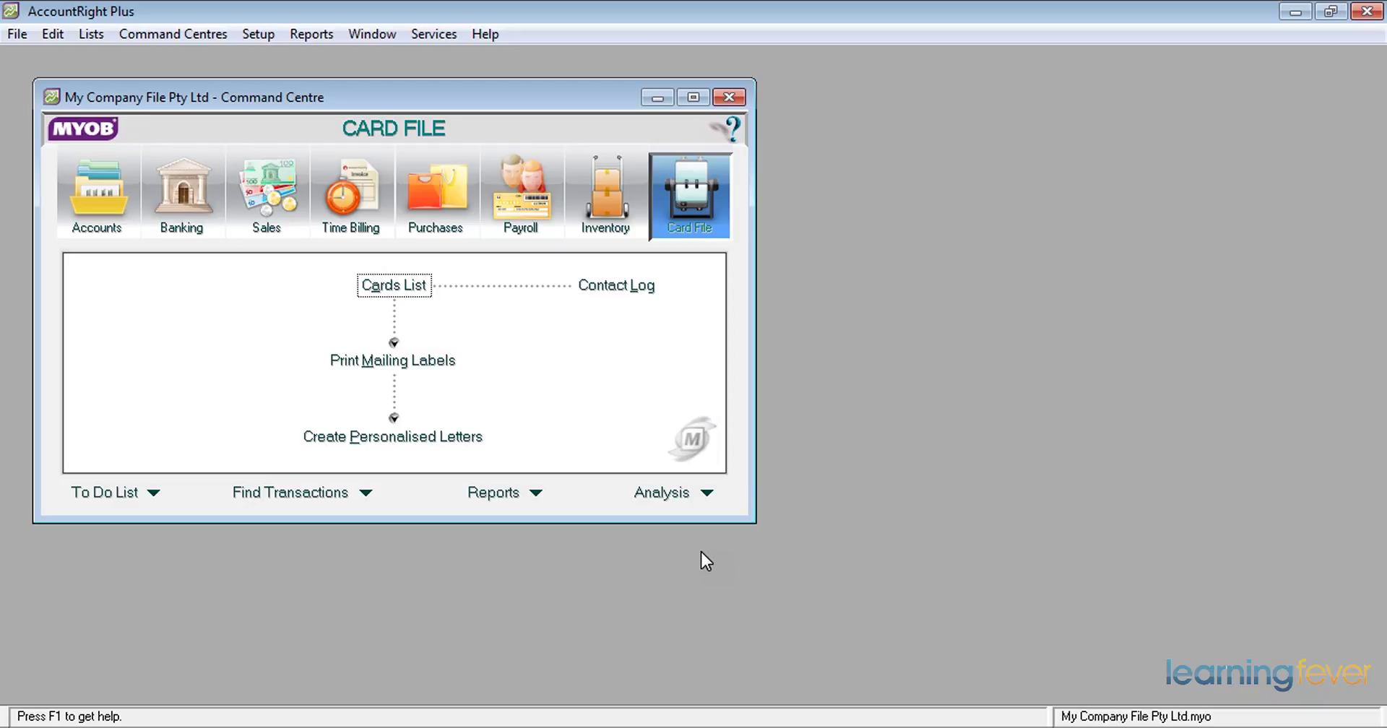
Change the Salary Sacrifice superannuation category's linked payable account to Superannuation Liability.
{"action": "left_click", "coordinate": [527, 219]}
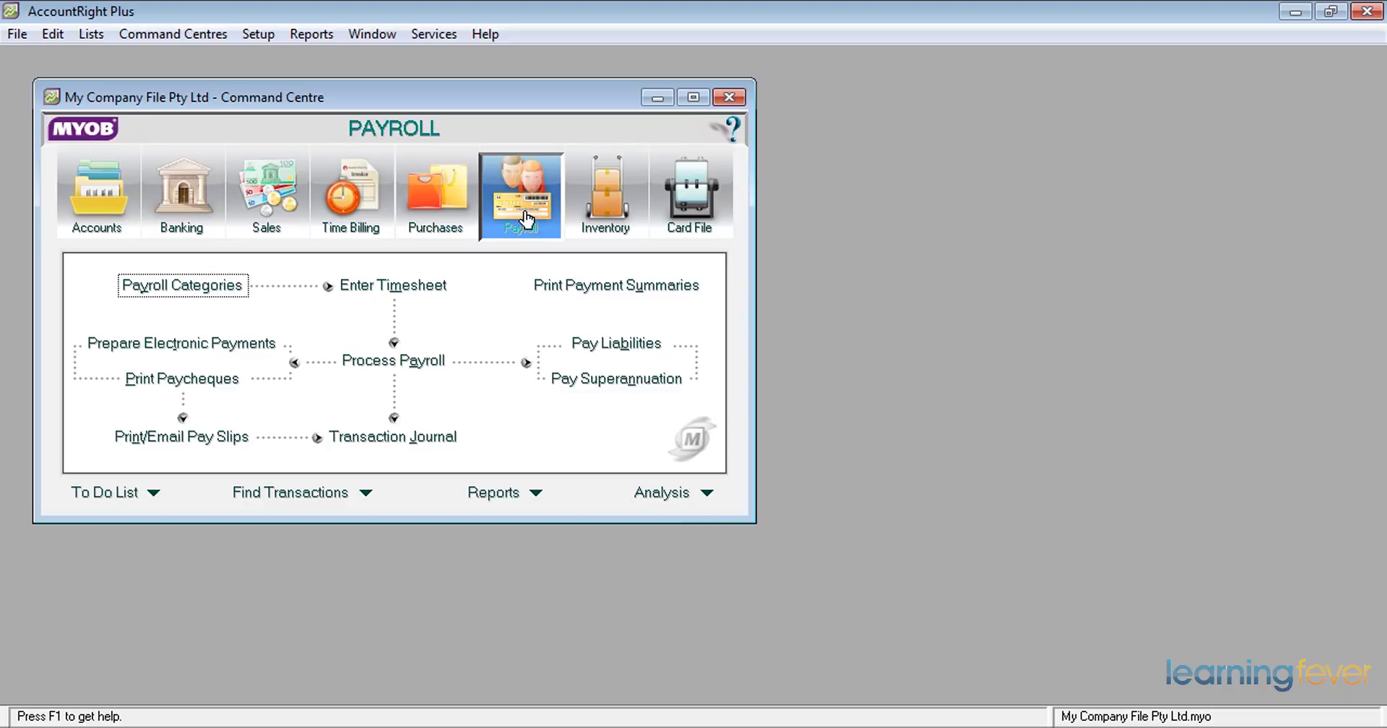
{"action": "left_click", "coordinate": [220, 286]}
{"action": "left_click", "coordinate": [220, 286]}
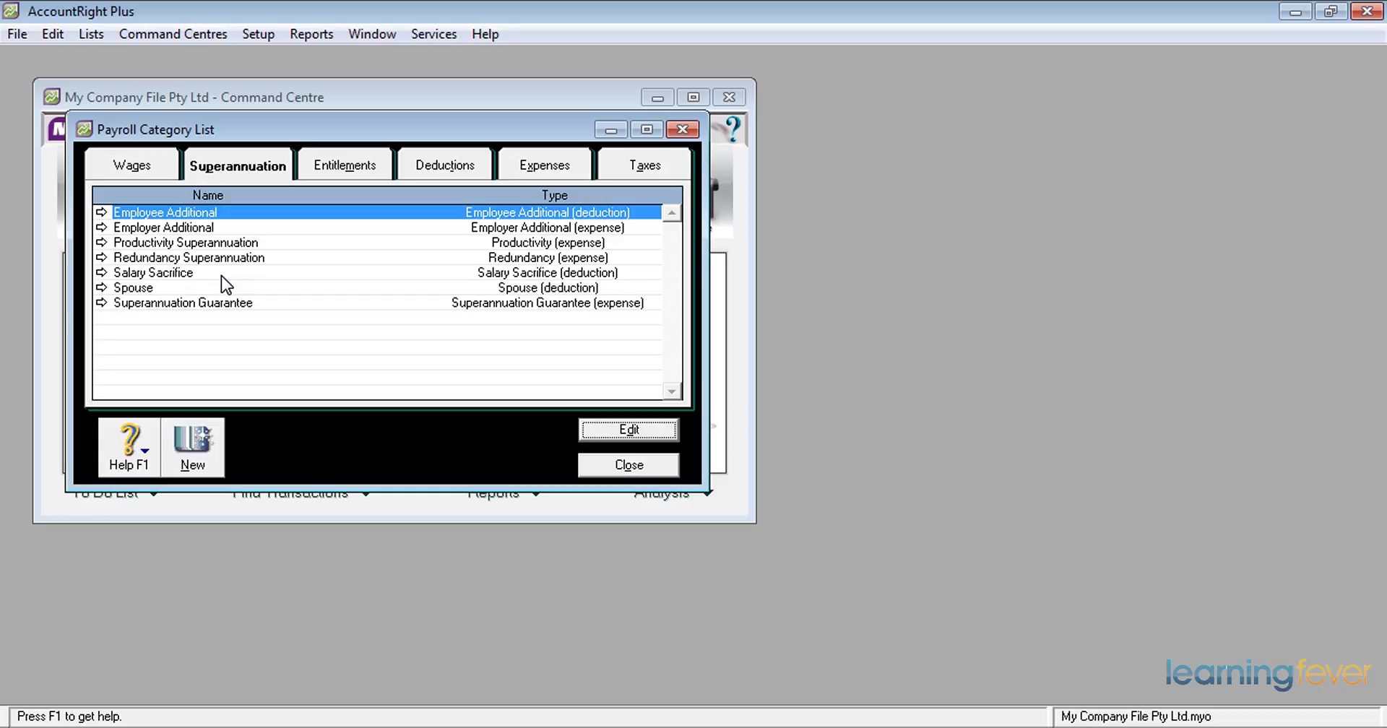
{"action": "left_click", "coordinate": [101, 271]}
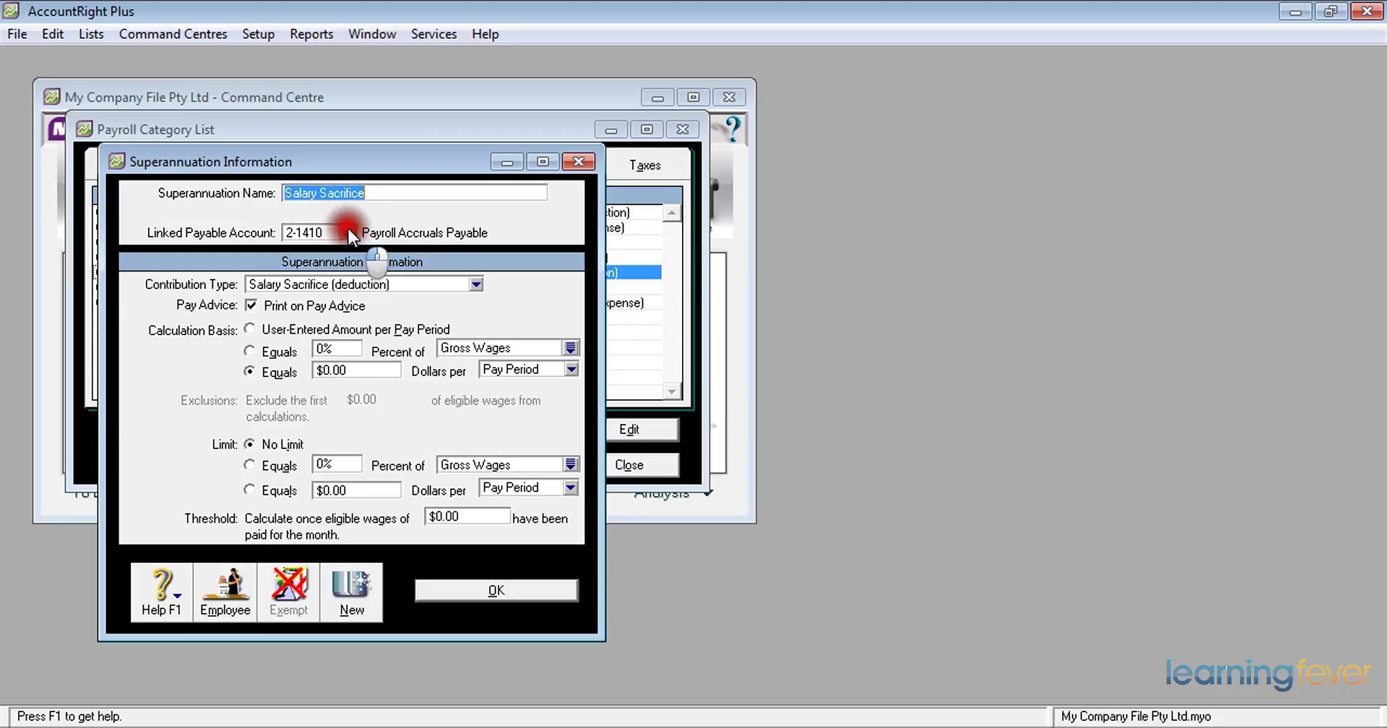
{"action": "left_click", "coordinate": [348, 229]}
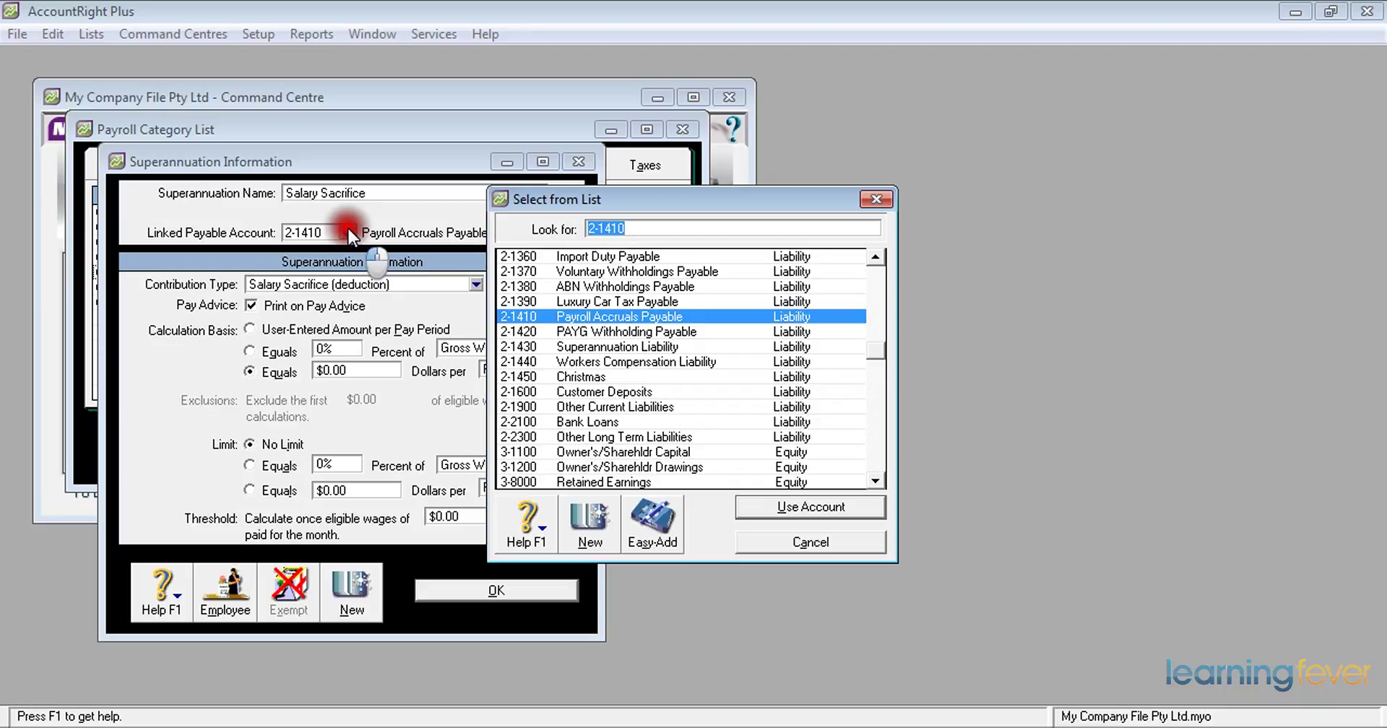
{"action": "left_click", "coordinate": [528, 347]}
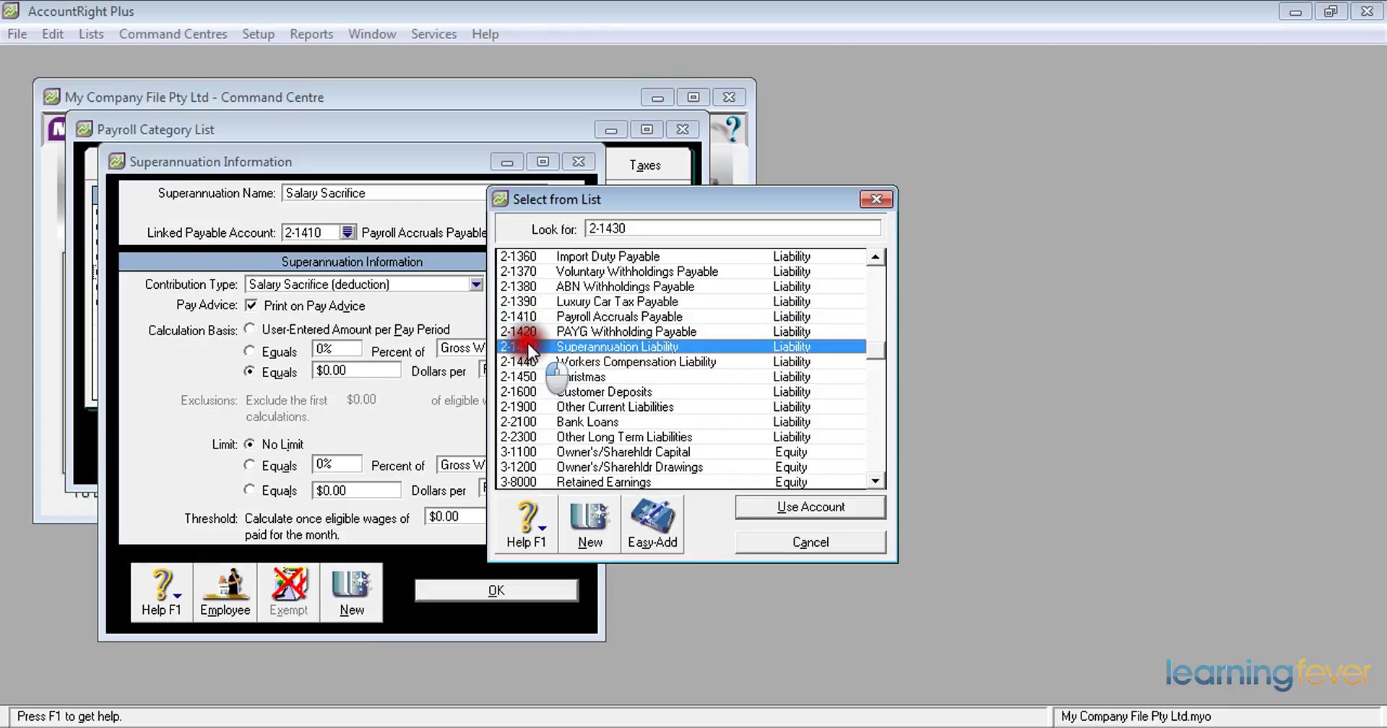
{"action": "left_click", "coordinate": [800, 505]}
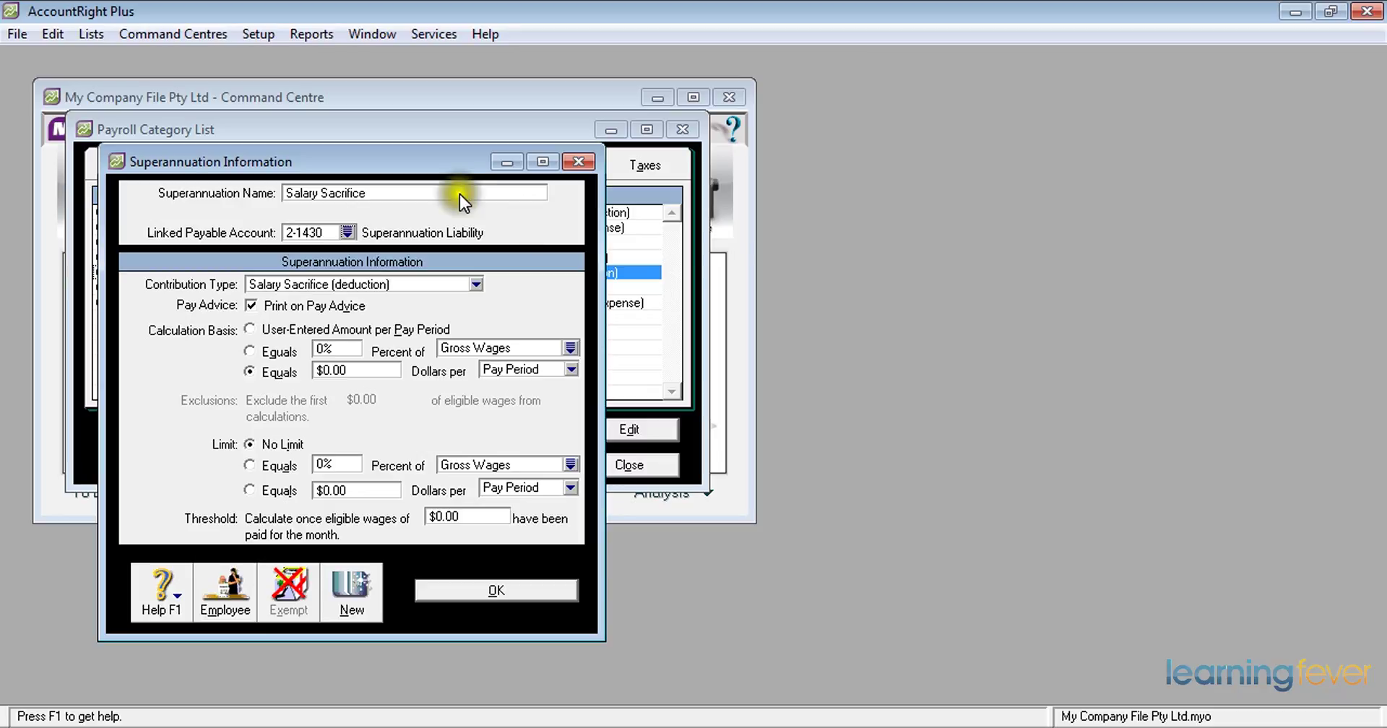
Set the Salary Sacrifice calculation basis to 2 percent of Gross Wages.
{"action": "left_click", "coordinate": [250, 352]}
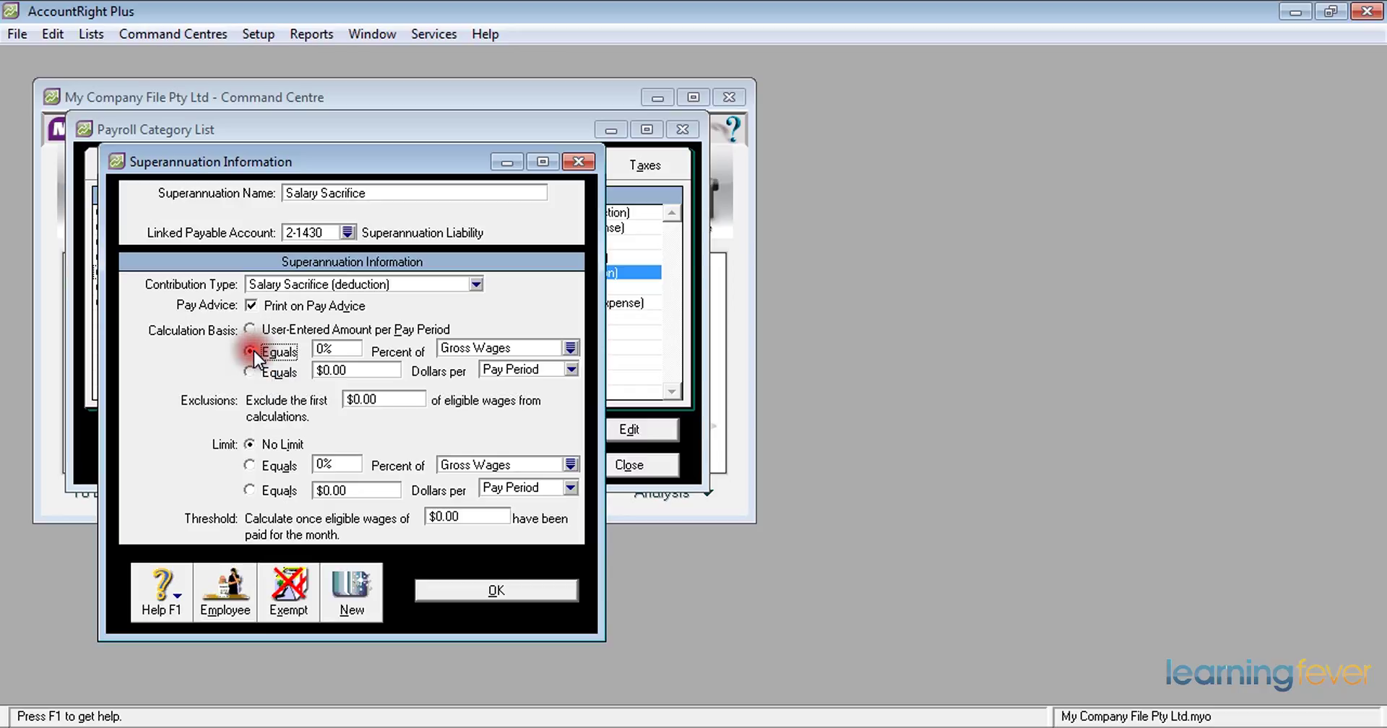
{"action": "left_click", "coordinate": [335, 349]}
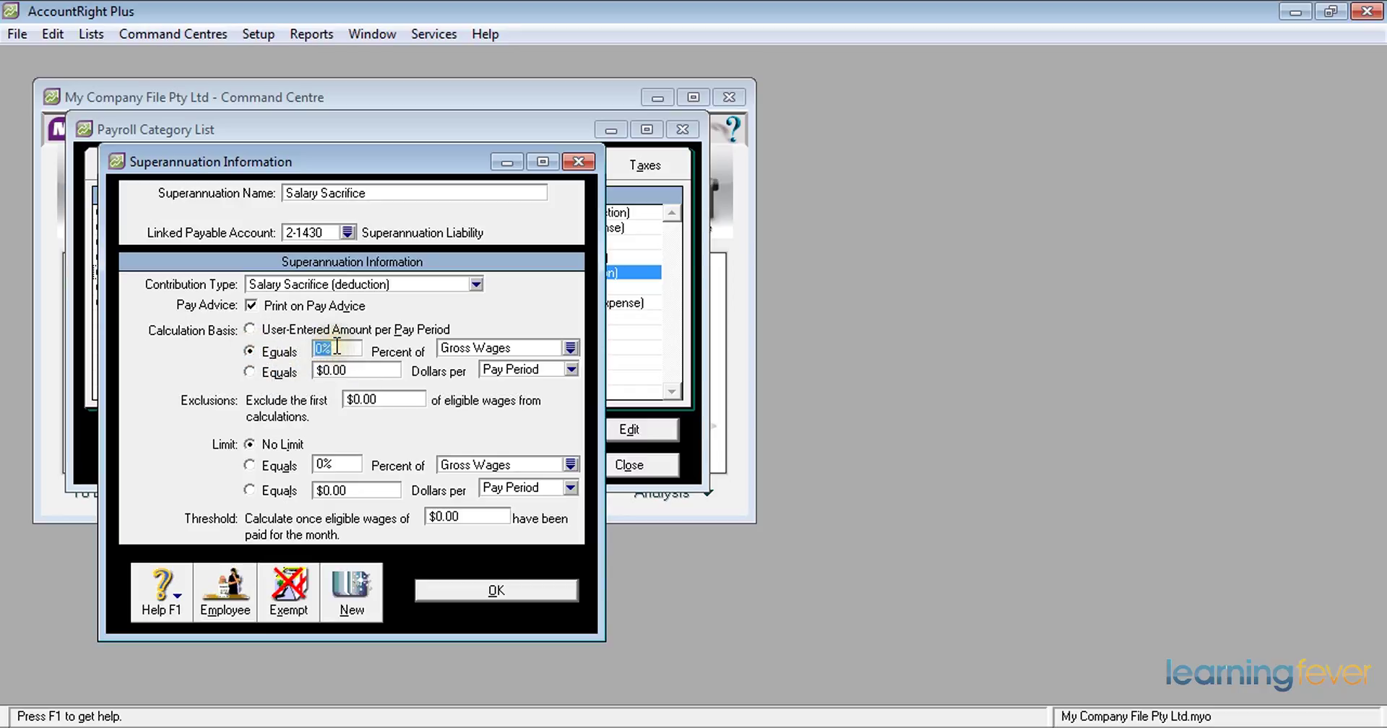
{"action": "type", "text": "2"}
{"action": "key", "text": "Tab"}
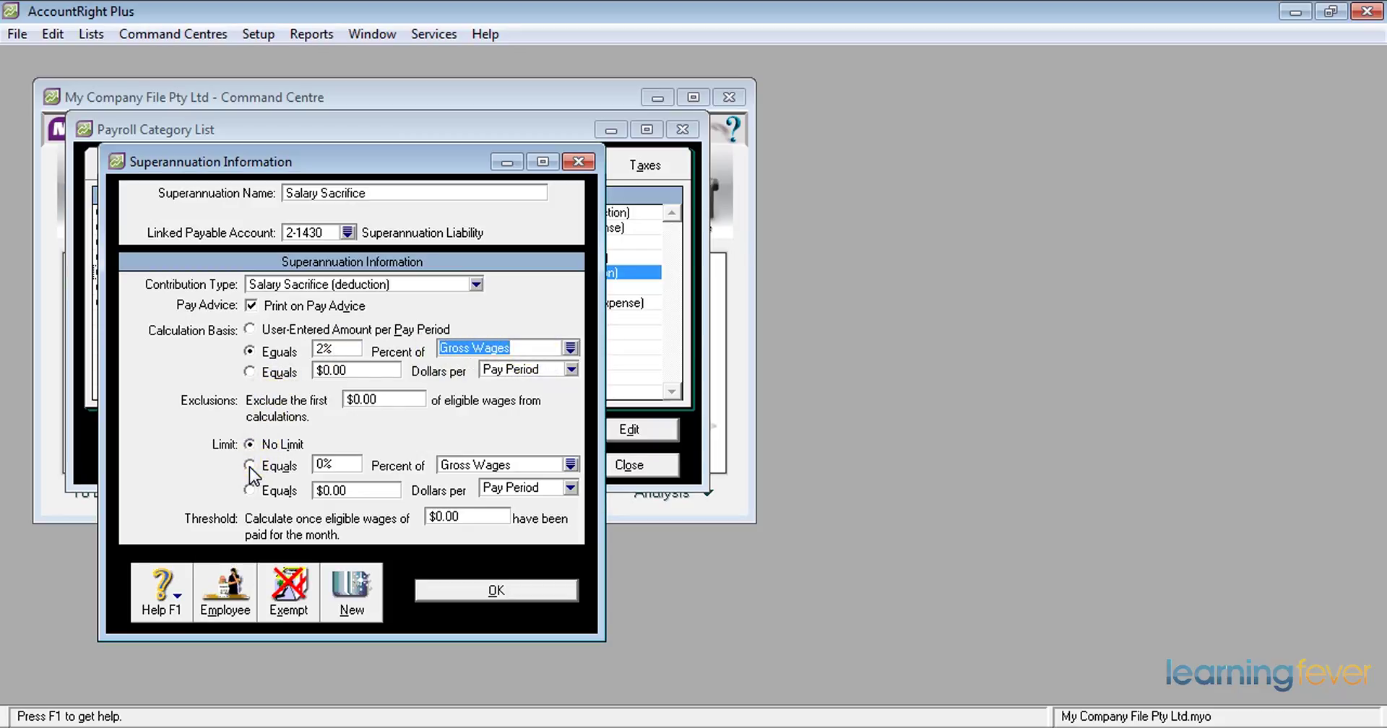
Exclude the first $800 of eligible wages from the Salary Sacrifice calculation, save the category and close the payroll category list.
{"action": "left_click", "coordinate": [278, 411]}
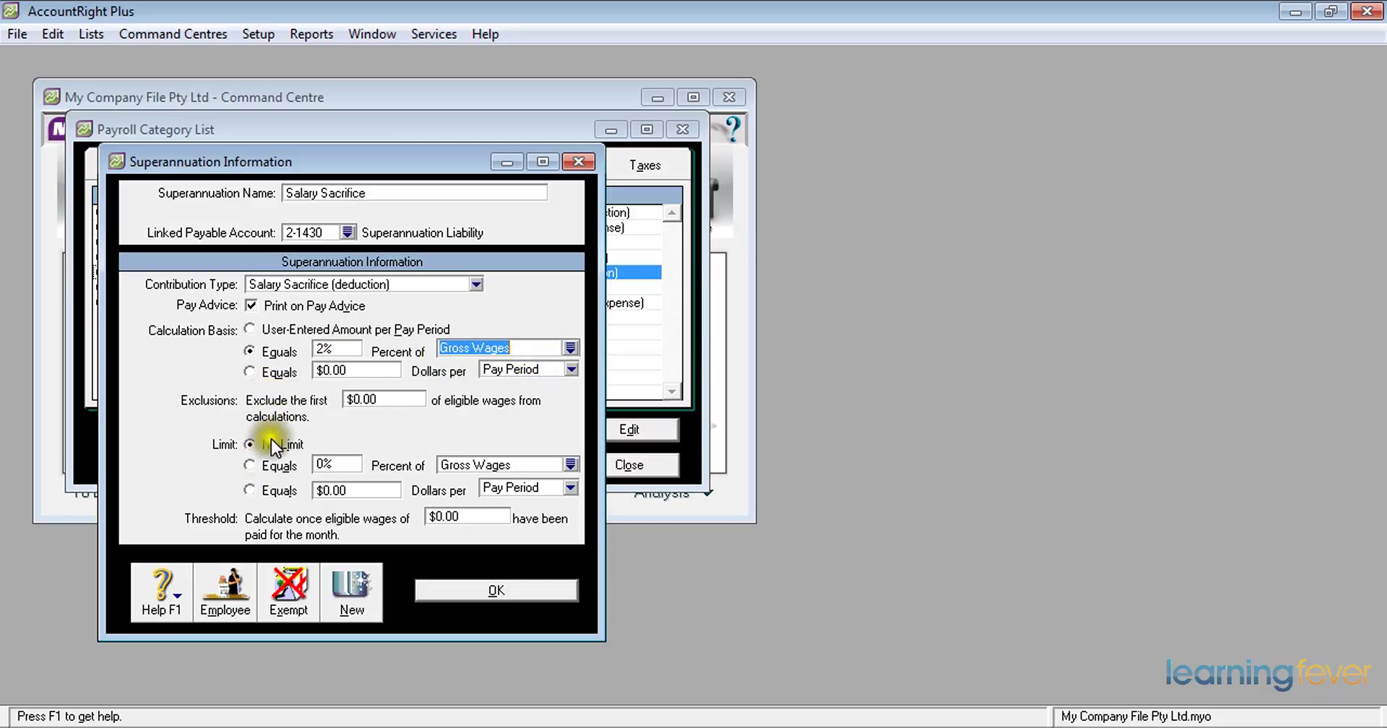
{"action": "left_click", "coordinate": [401, 396]}
{"action": "type", "text": "800"}
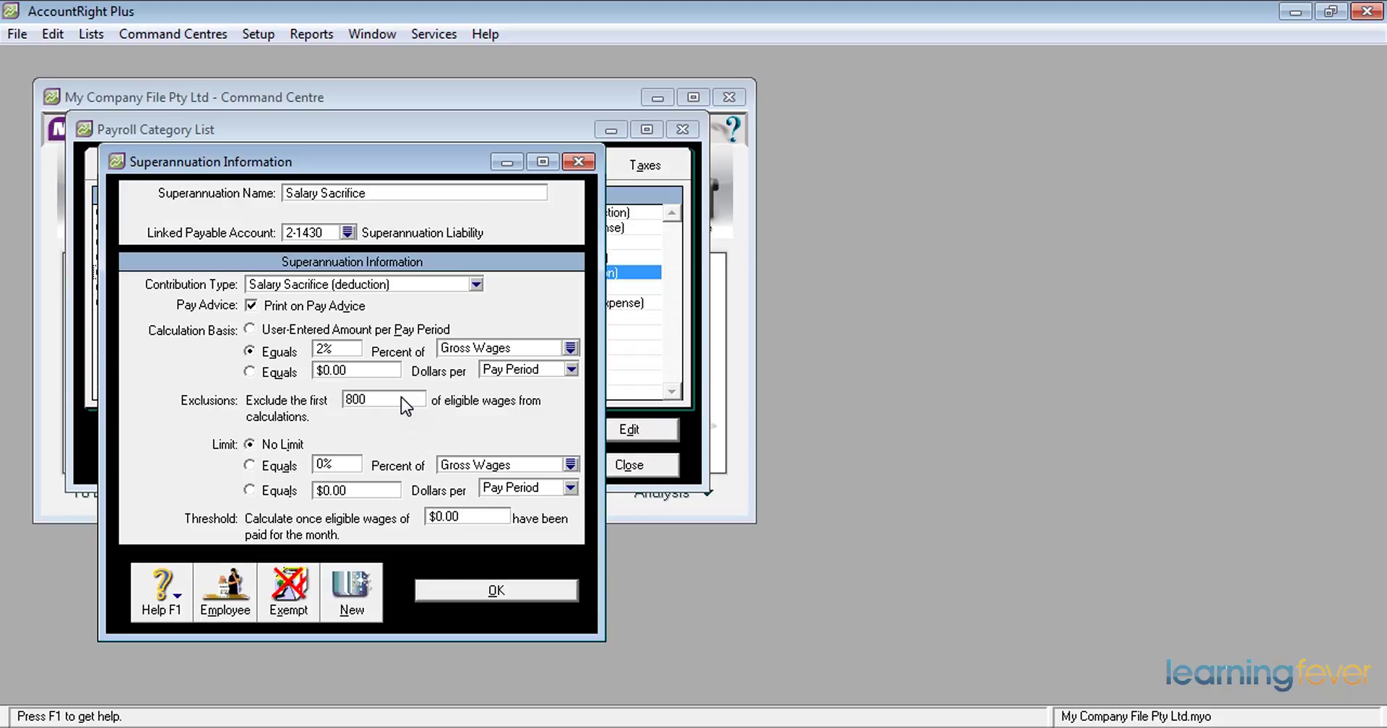
{"action": "key", "text": "Tab"}
{"action": "left_click", "coordinate": [514, 591]}
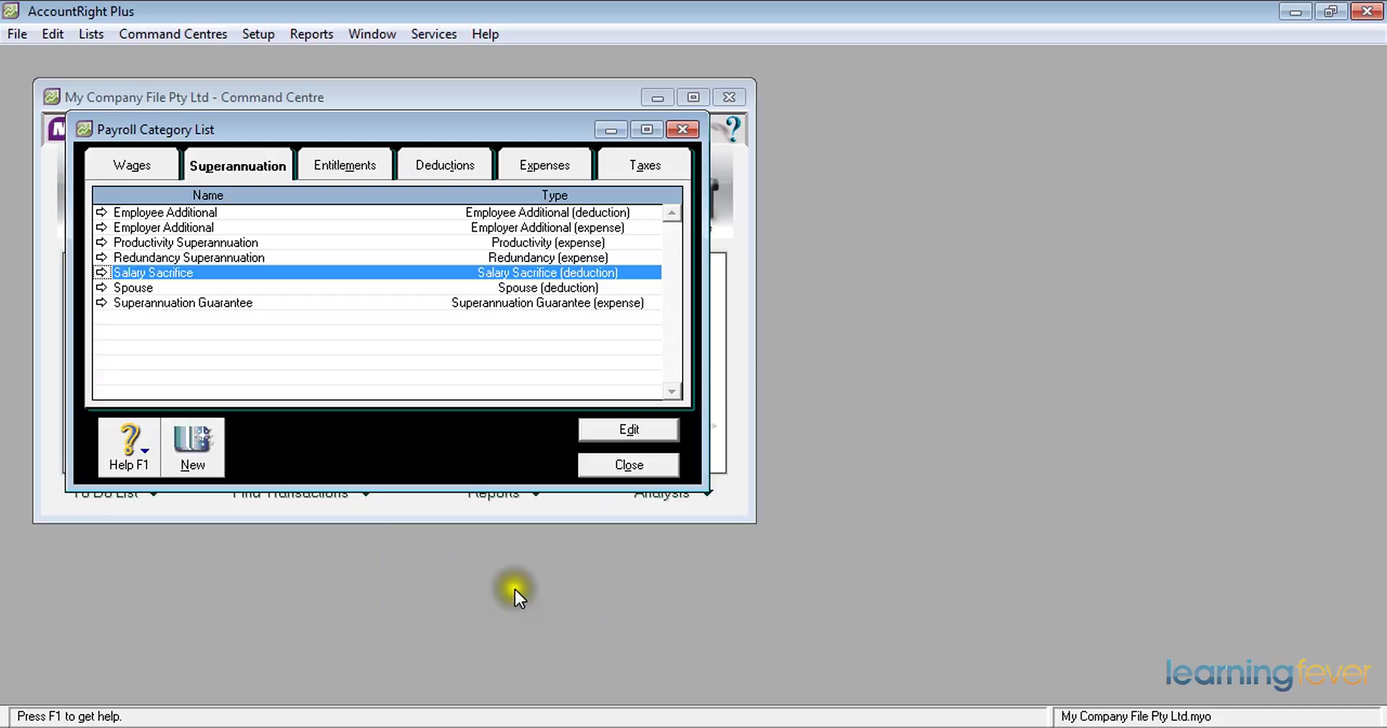
{"action": "left_click", "coordinate": [633, 468]}
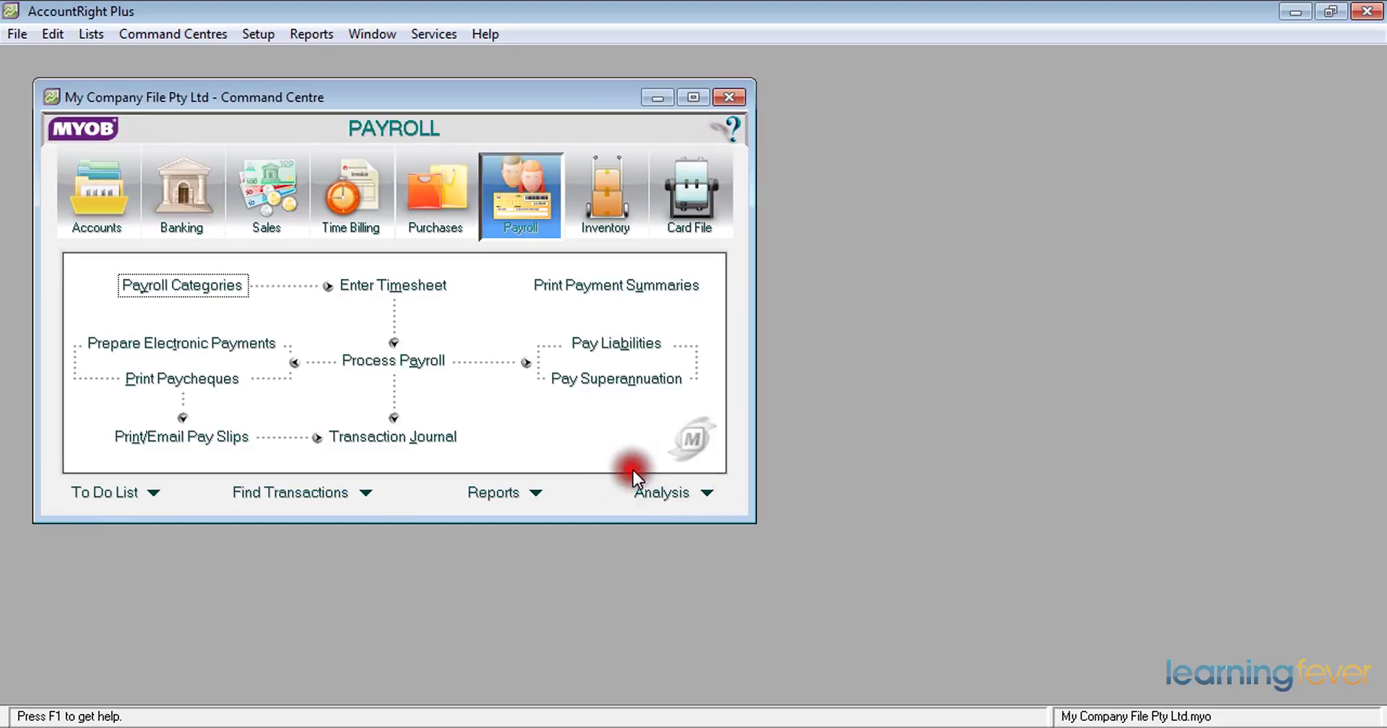
Assign the Salary Sacrifice superannuation category to the third listed employee in the card's payroll details and save the card.
{"action": "left_click", "coordinate": [680, 213]}
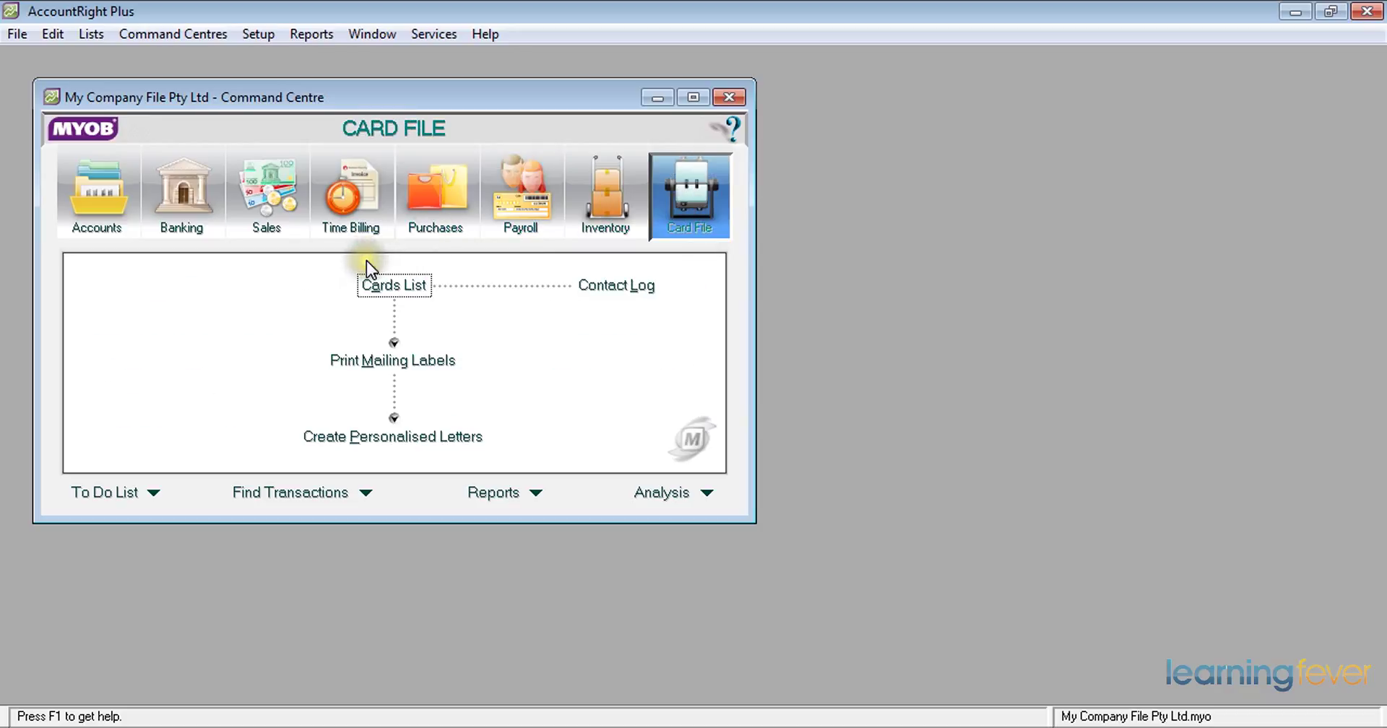
{"action": "left_click", "coordinate": [384, 298]}
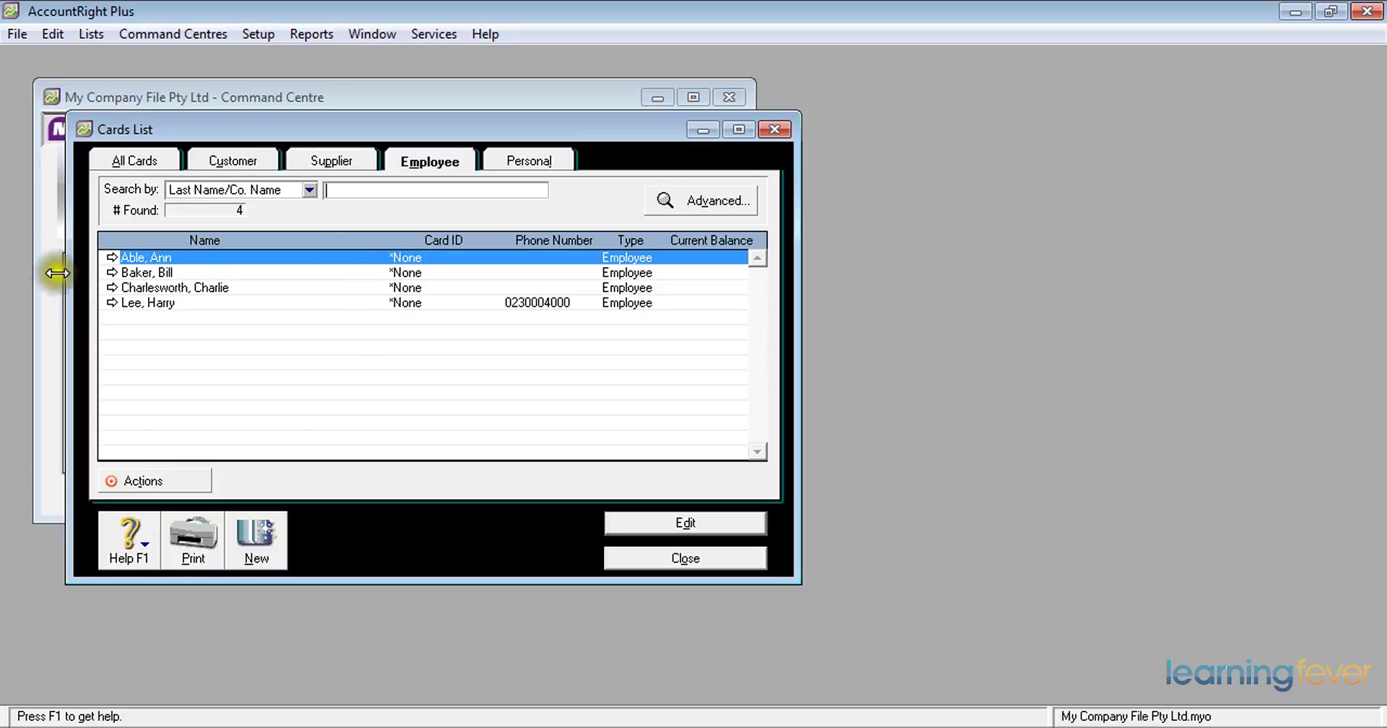
{"action": "left_click", "coordinate": [111, 288]}
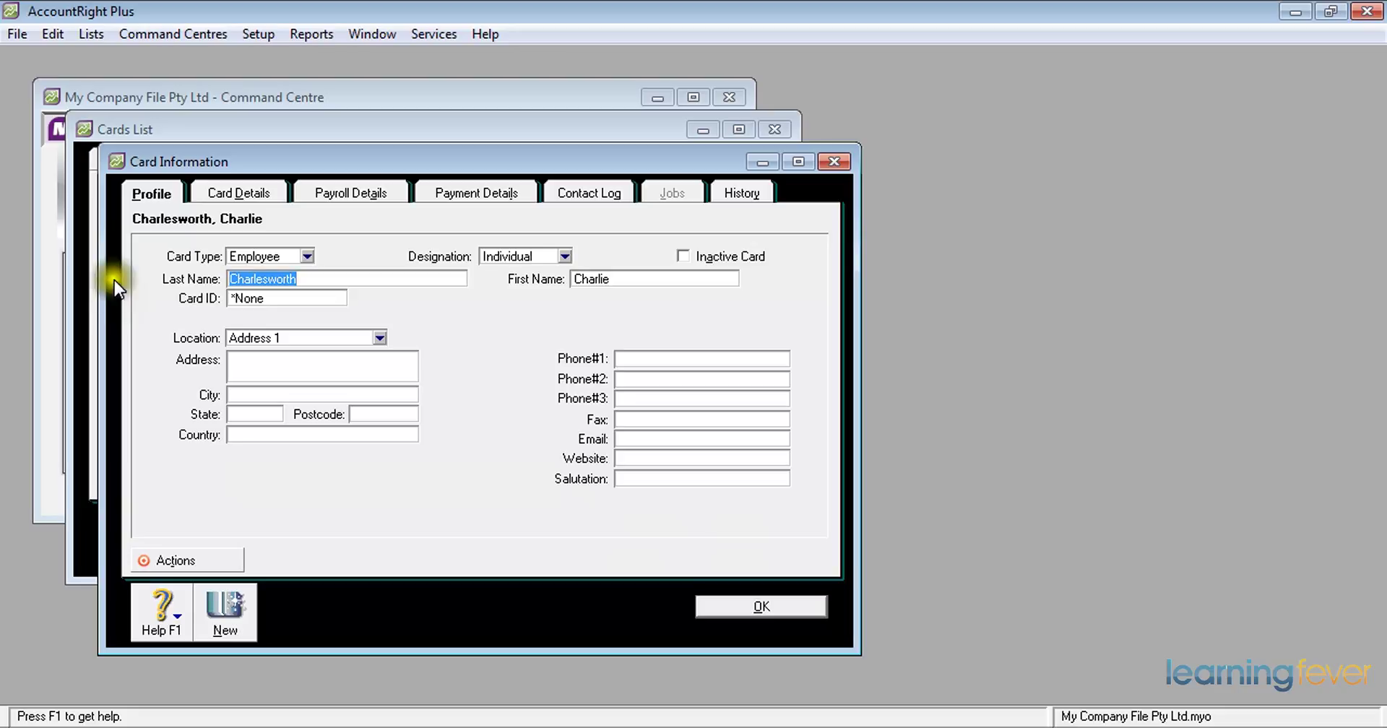
{"action": "left_click", "coordinate": [327, 195]}
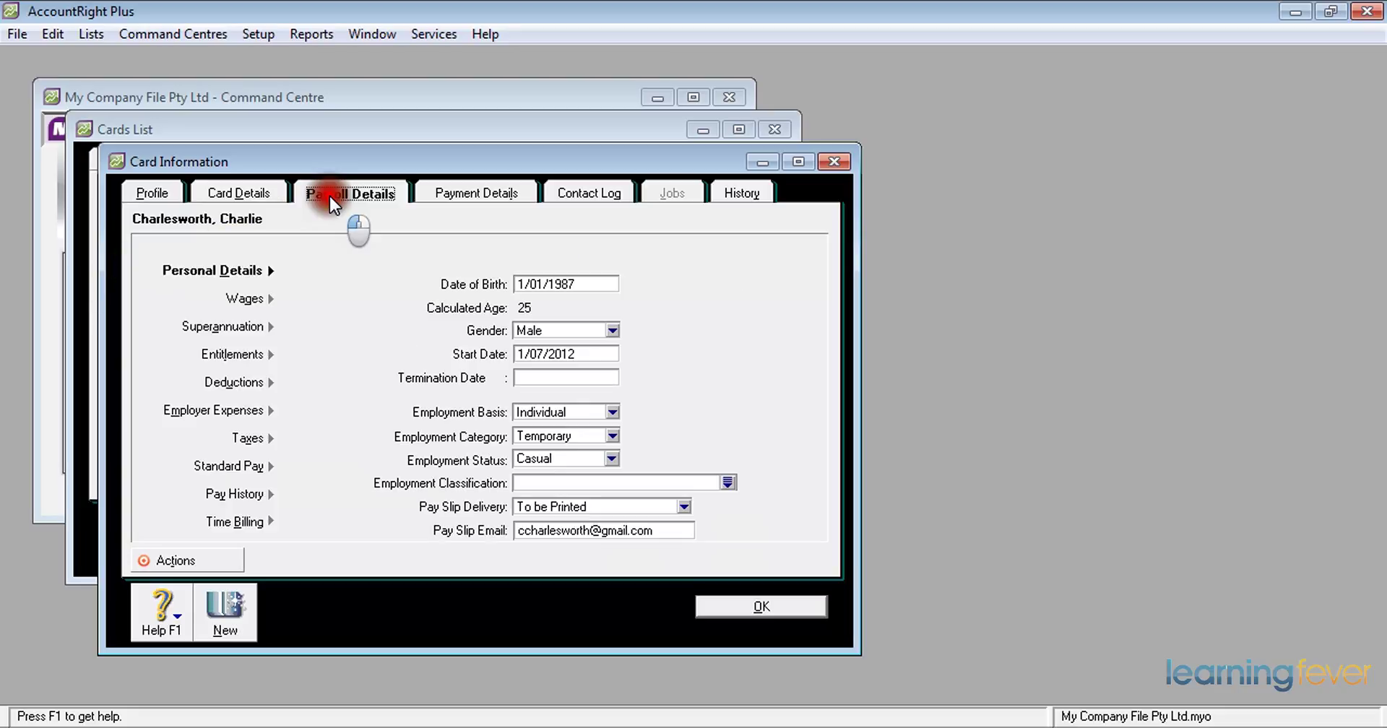
{"action": "left_click", "coordinate": [222, 329]}
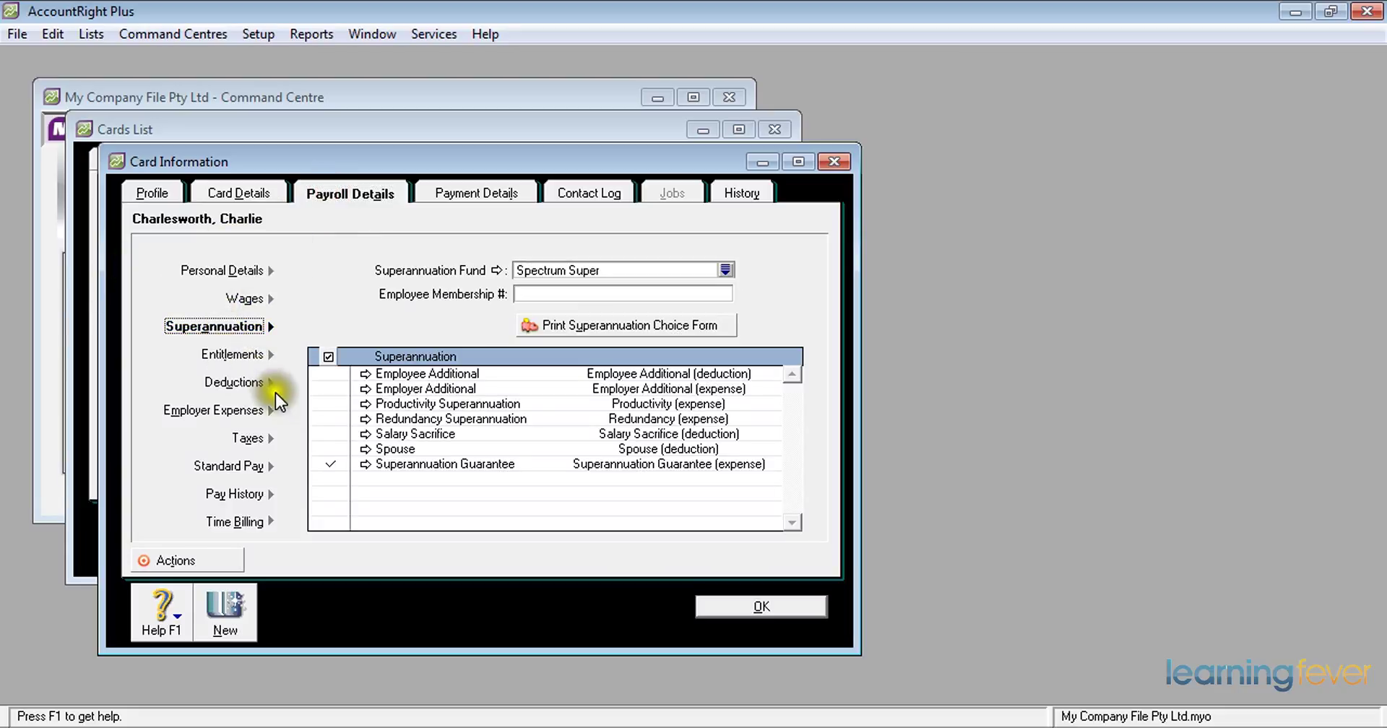
{"action": "left_click", "coordinate": [330, 434]}
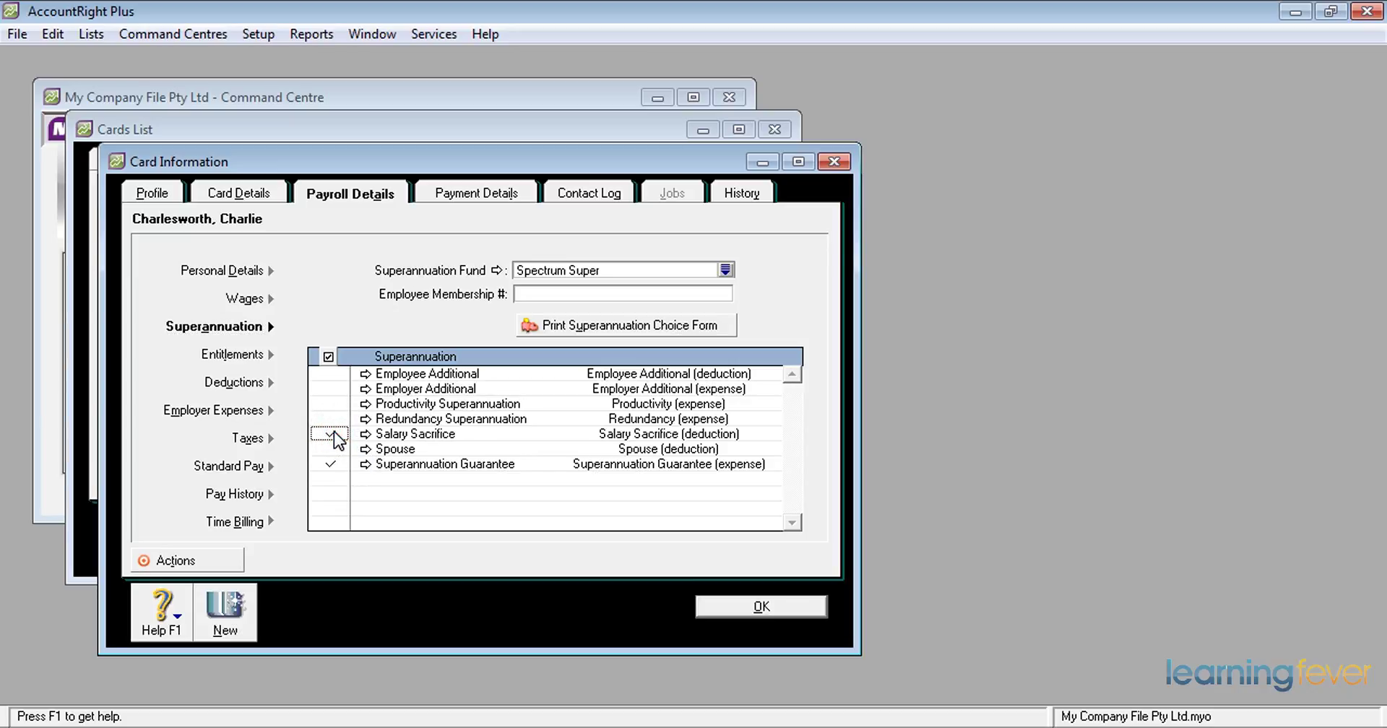
{"action": "left_click", "coordinate": [738, 612]}
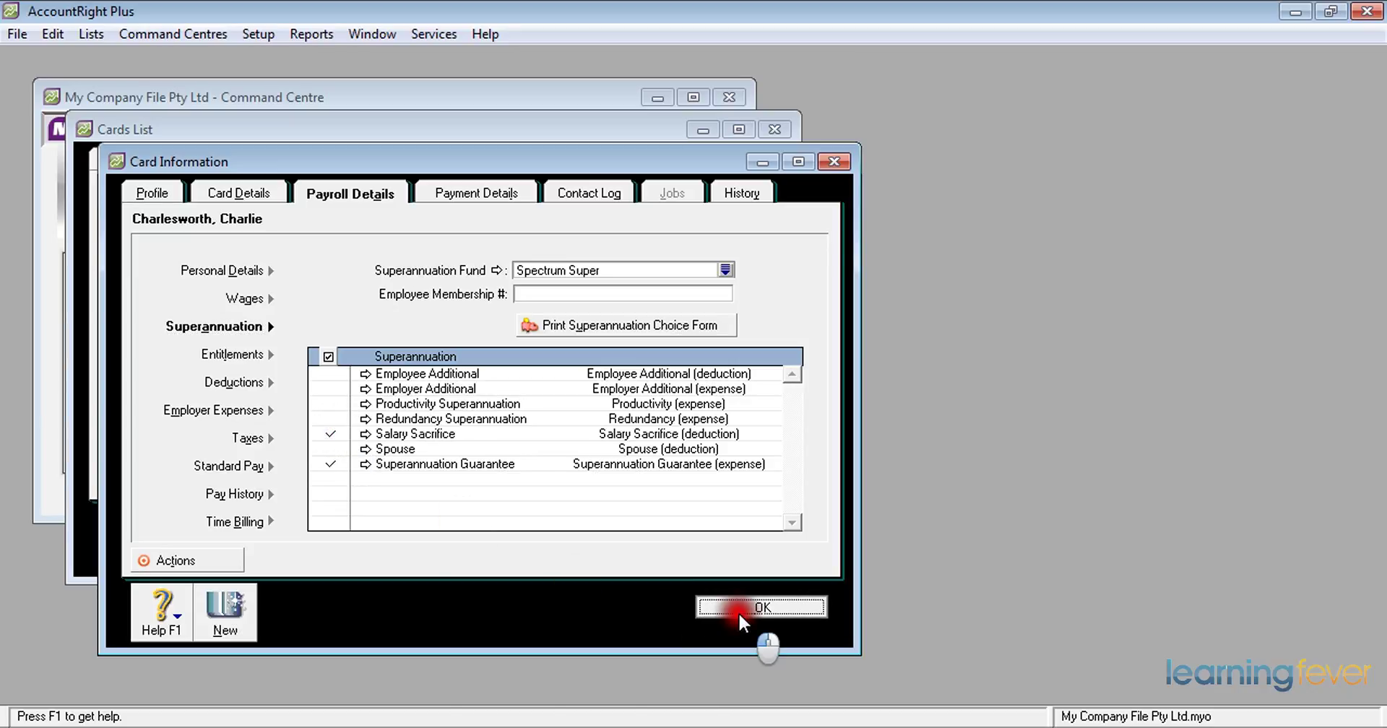
Close the cards list and set the Employee Additional superannuation category's calculation basis to $20 per pay period.
{"action": "left_click", "coordinate": [685, 558]}
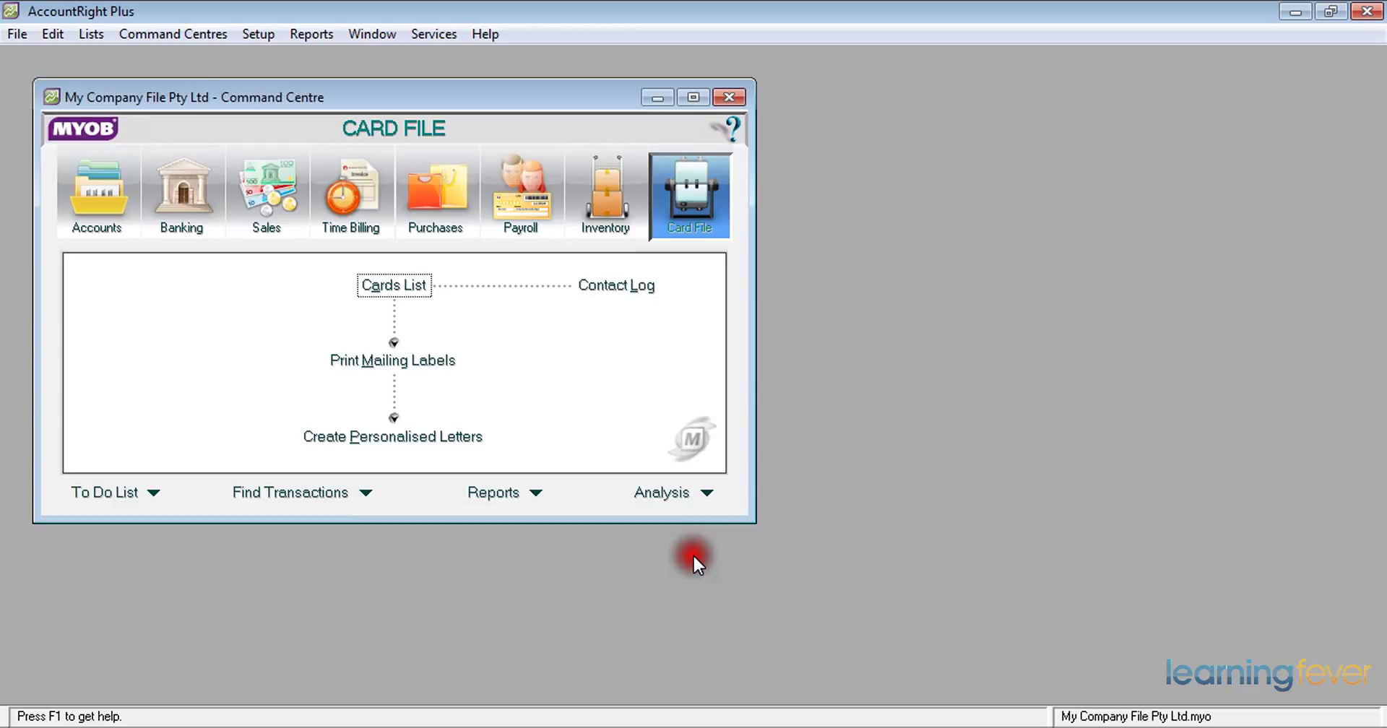
{"action": "key", "text": "ctrl+6"}
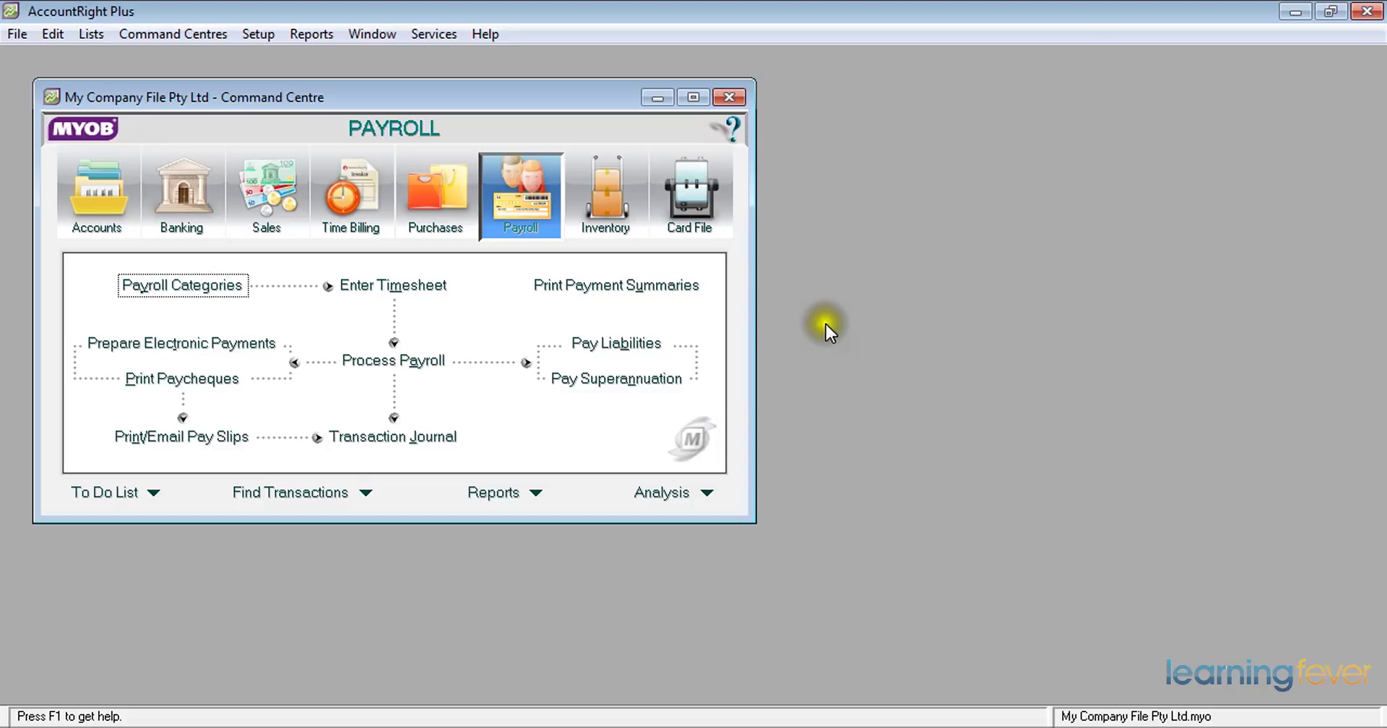
{"action": "left_click", "coordinate": [235, 293]}
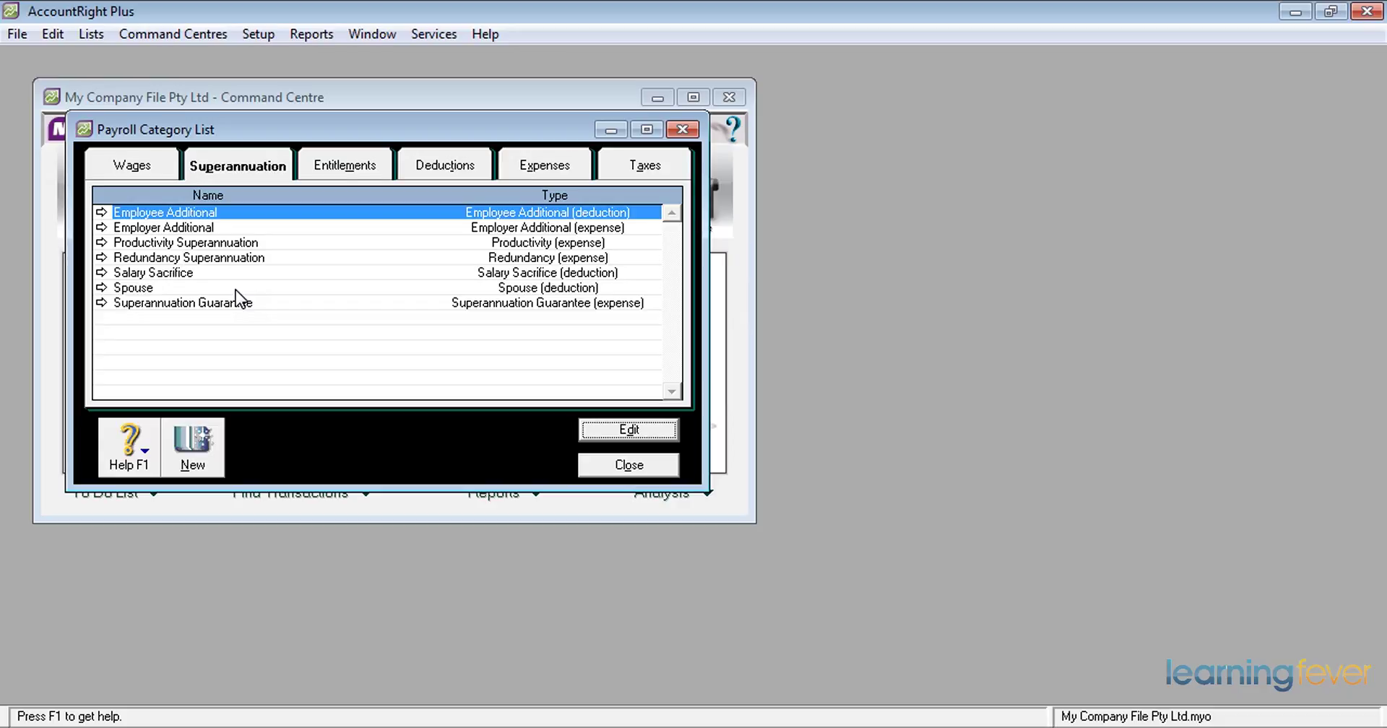
{"action": "left_click", "coordinate": [102, 211]}
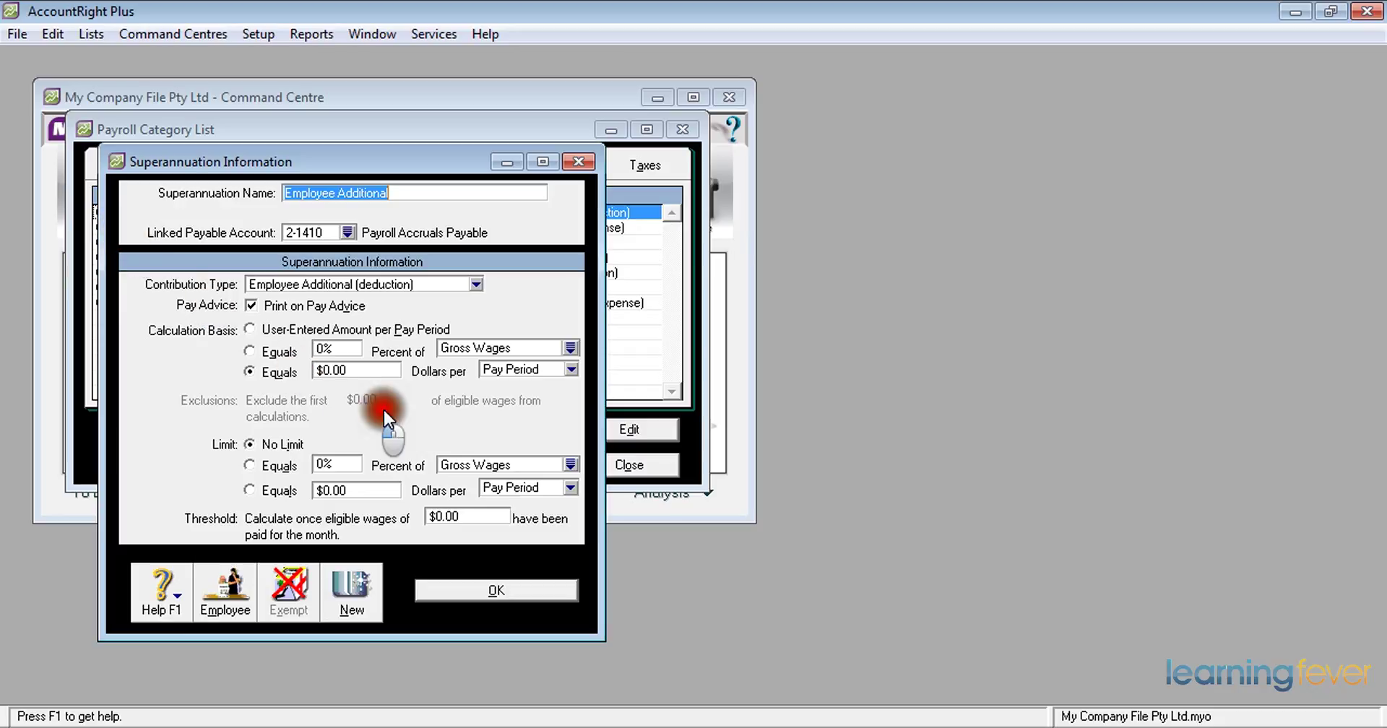
{"action": "left_click", "coordinate": [359, 370]}
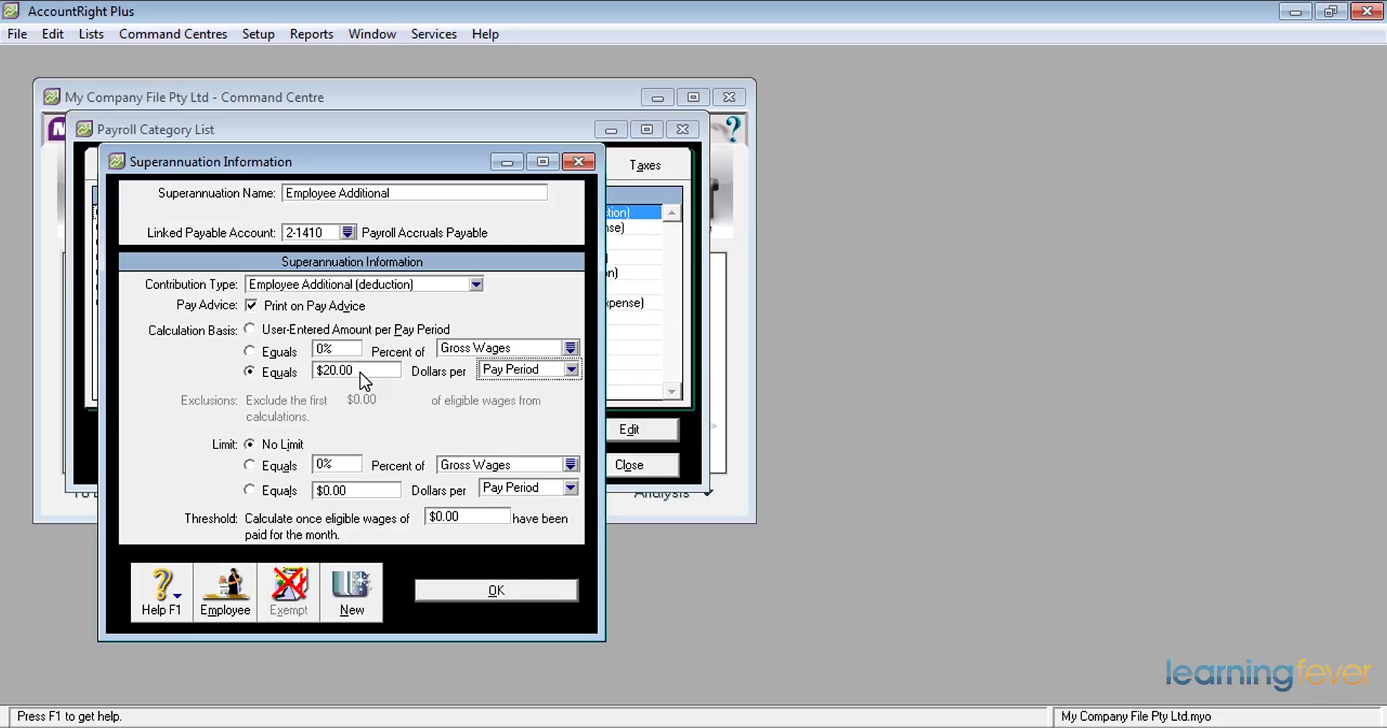
Limit the Employee Additional superannuation deduction to $1,000 per year.
{"action": "left_click", "coordinate": [250, 490]}
{"action": "left_click", "coordinate": [360, 492]}
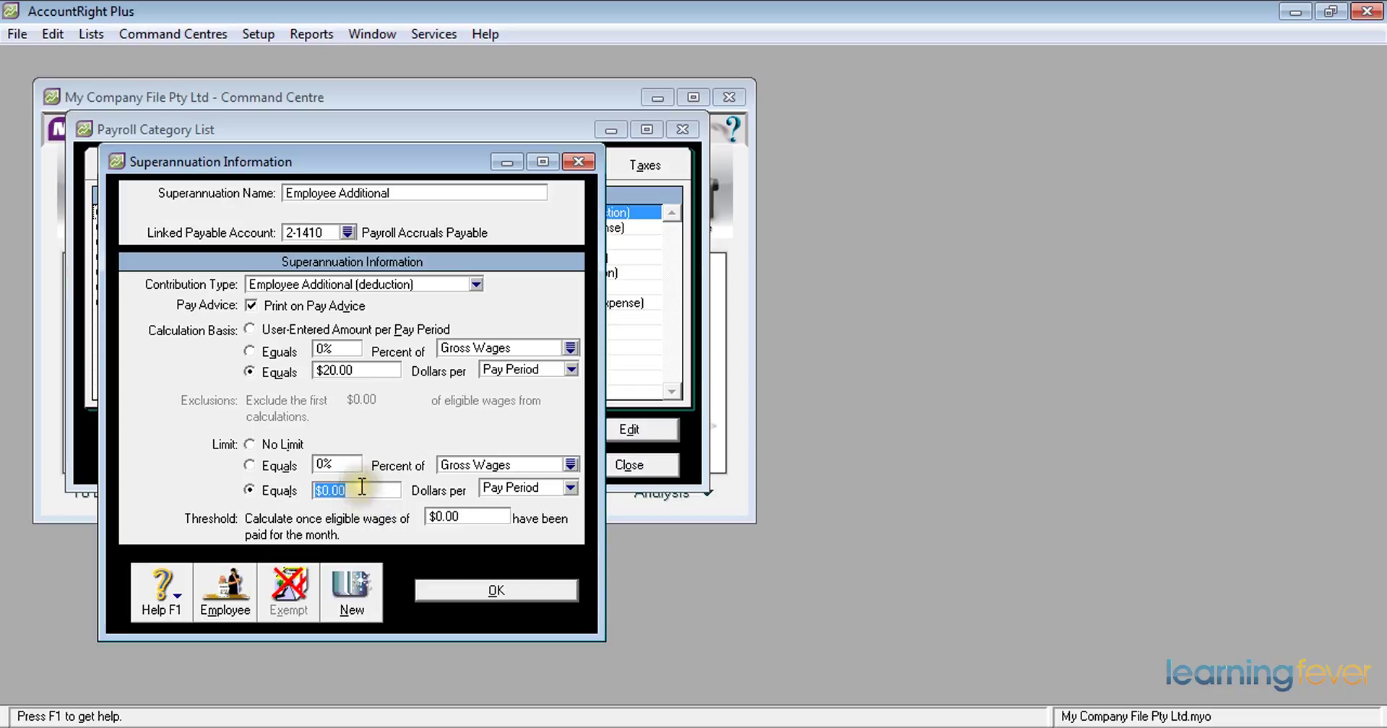
{"action": "type", "text": "1000"}
{"action": "left_click", "coordinate": [566, 490]}
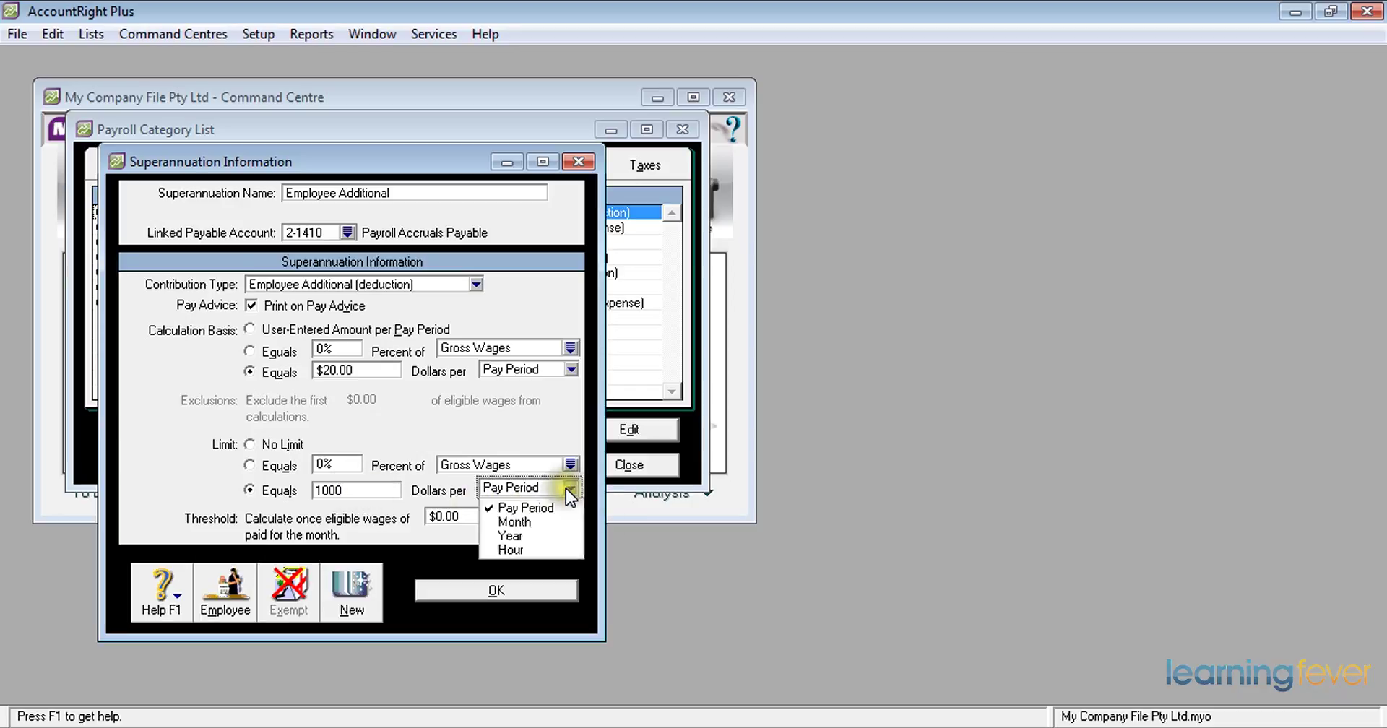
{"action": "left_click", "coordinate": [514, 537]}
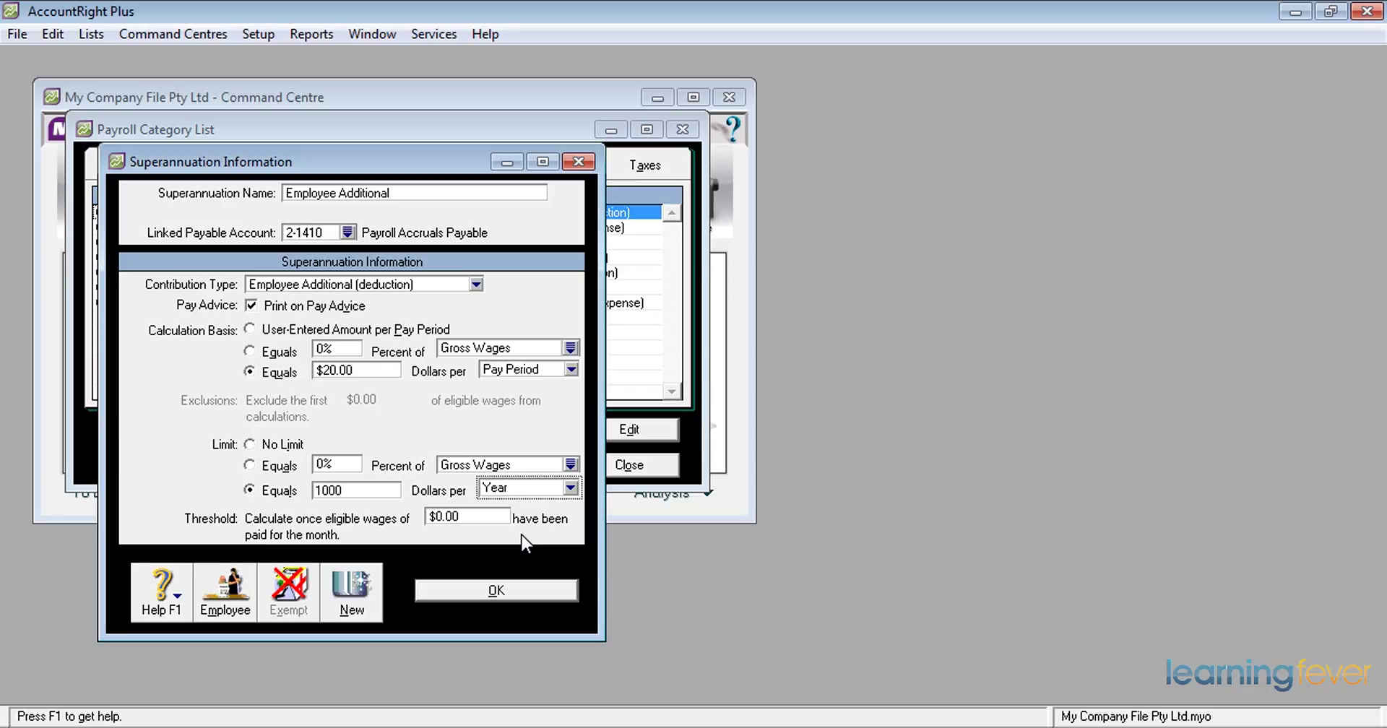
Change the Employee Additional category's linked payable account to 2-1430 Superannuation Liability.
{"action": "left_click", "coordinate": [348, 232]}
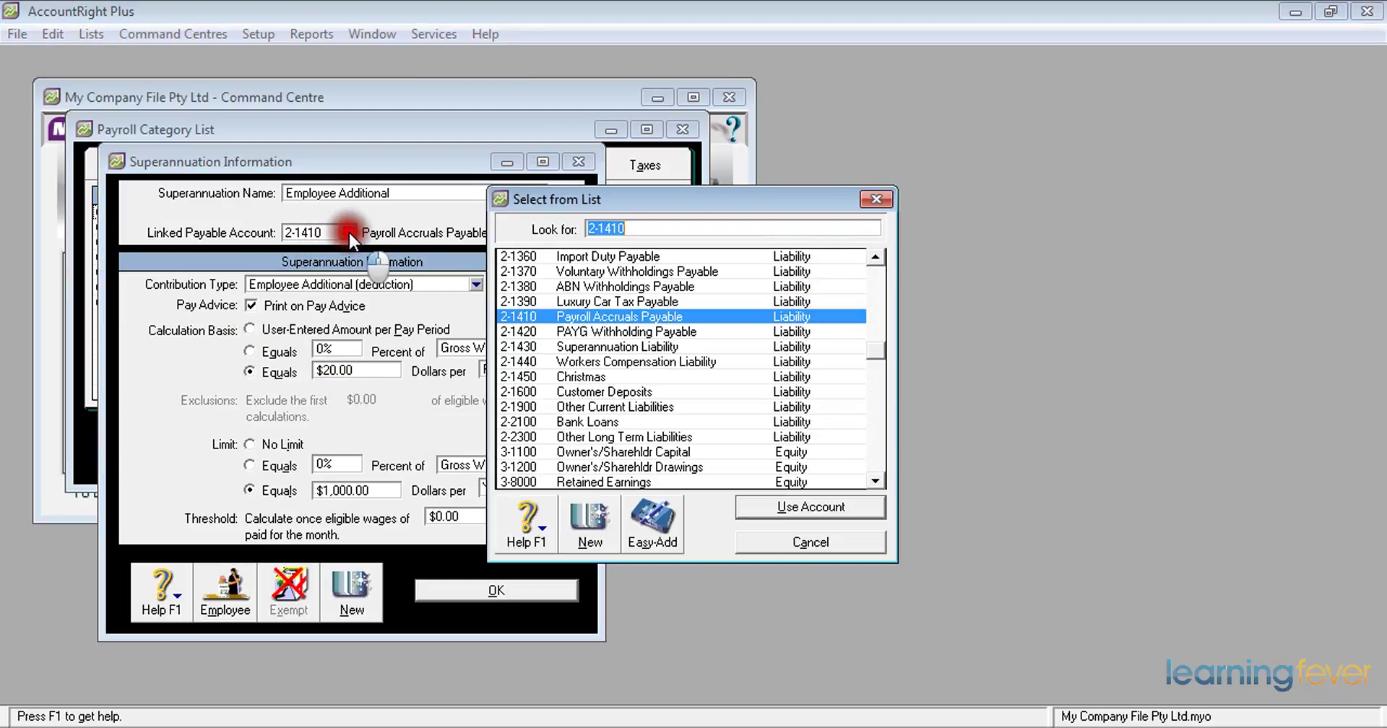
{"action": "left_click", "coordinate": [586, 348]}
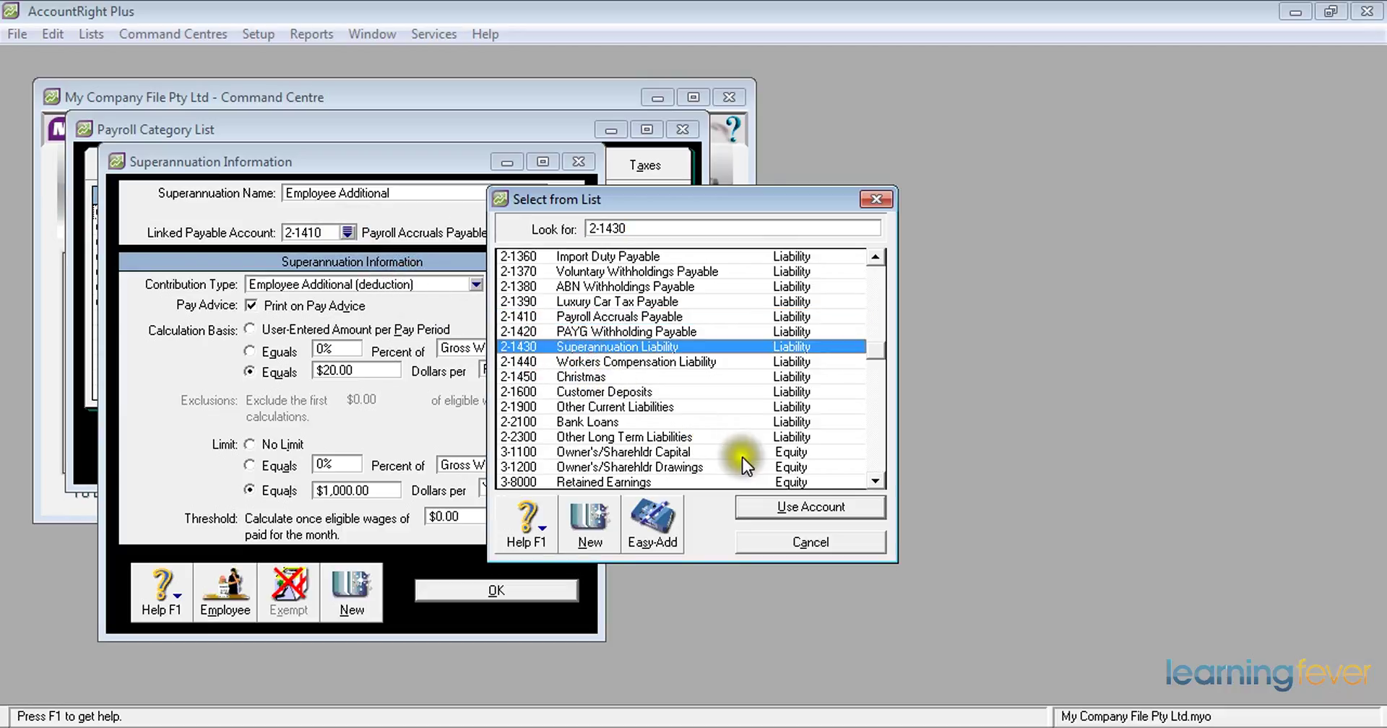
{"action": "left_click", "coordinate": [797, 506]}
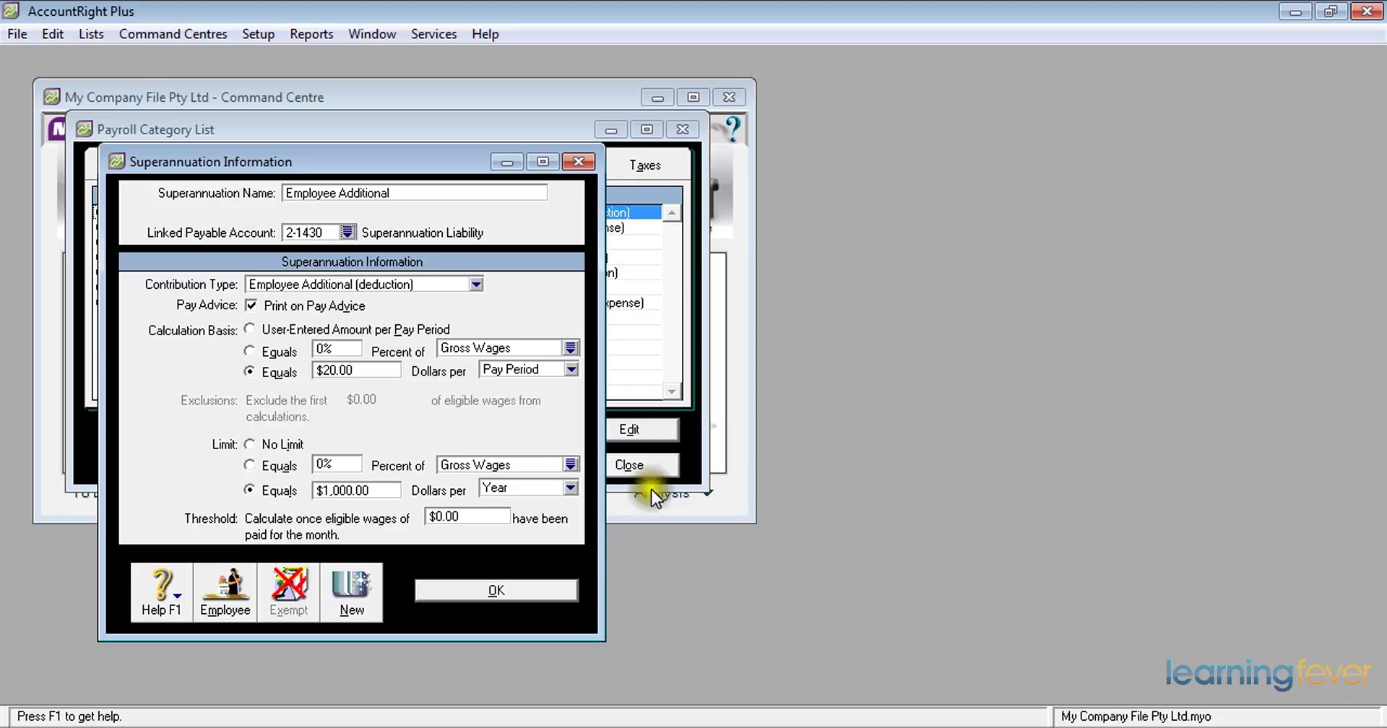
Link the first and third listed employees to the Employee Additional category, save it and close the payroll category list.
{"action": "left_click", "coordinate": [223, 601]}
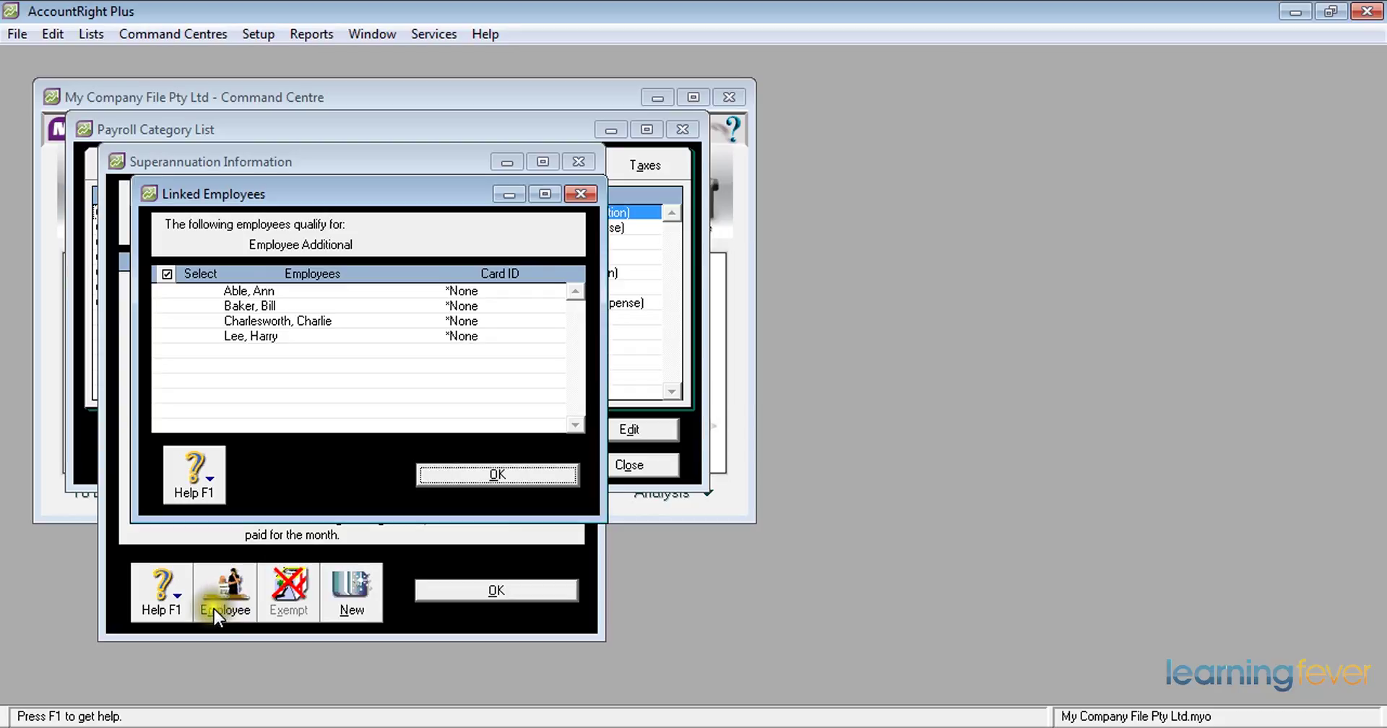
{"action": "left_click", "coordinate": [175, 327]}
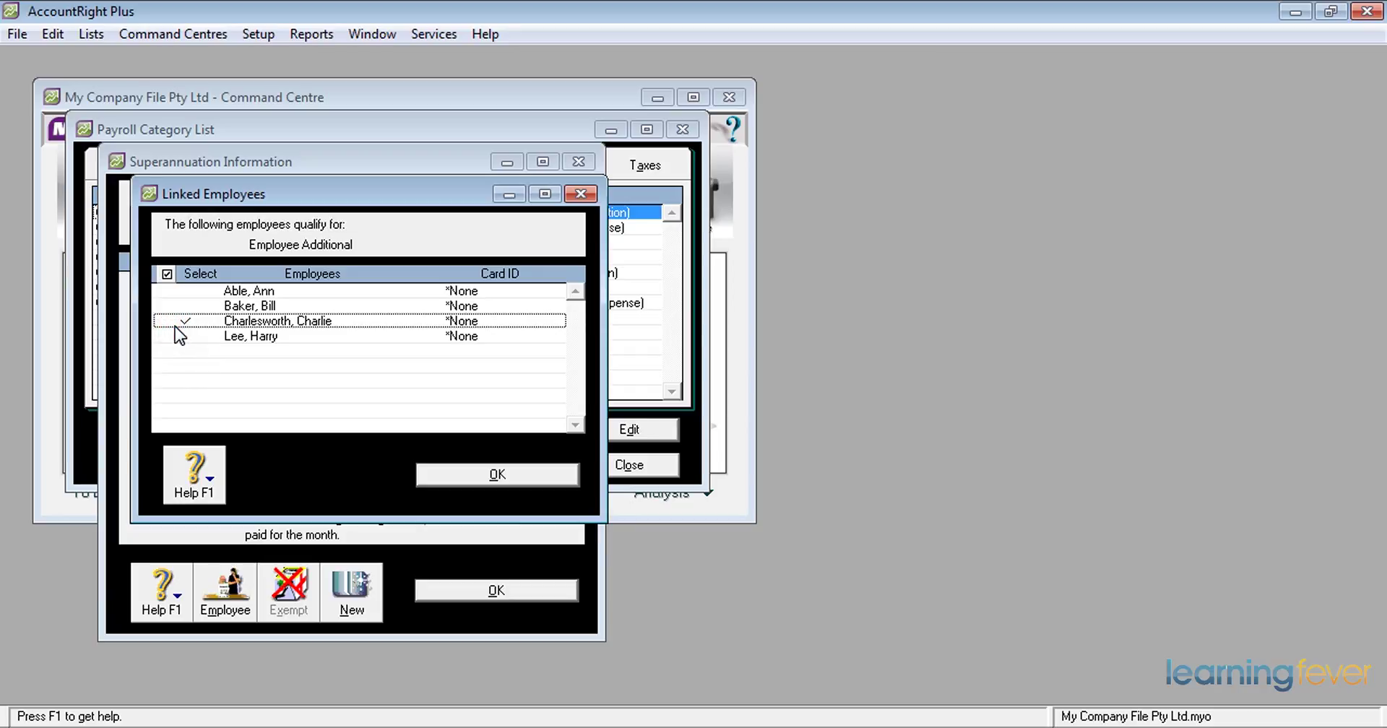
{"action": "left_click", "coordinate": [193, 289]}
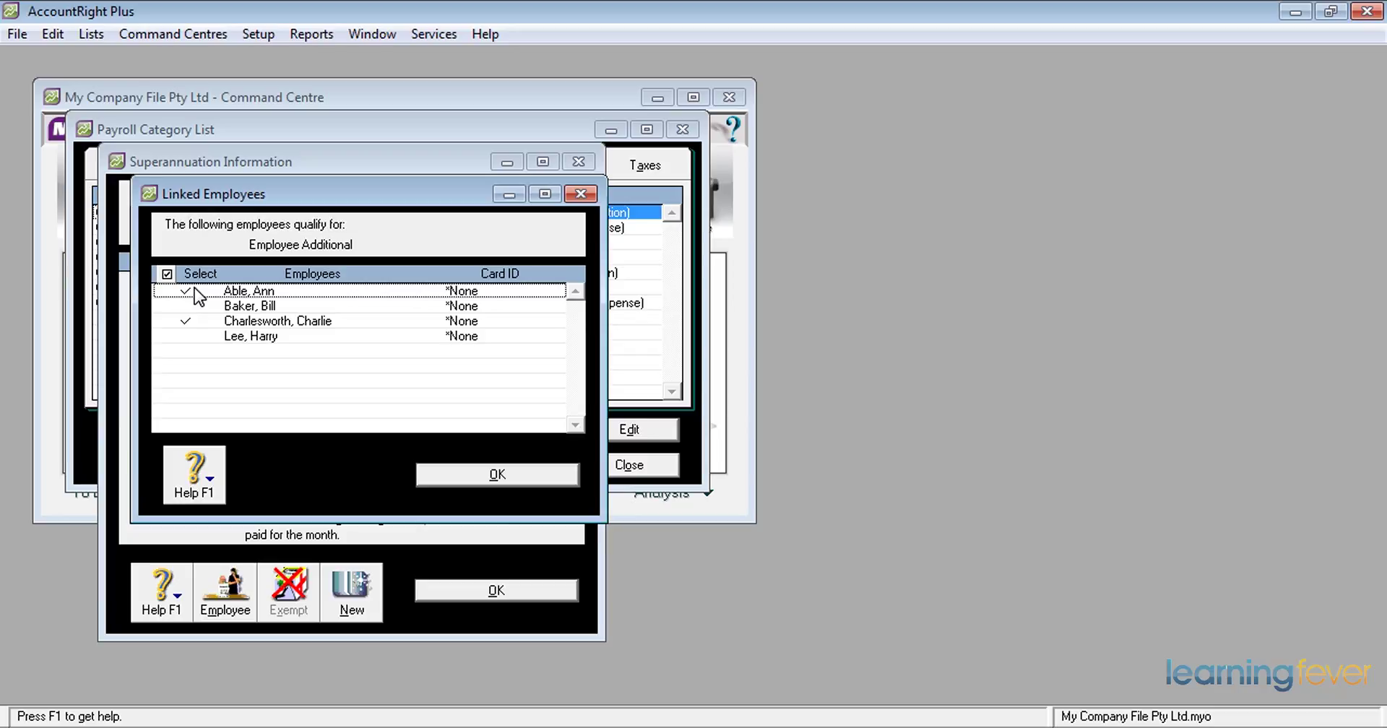
{"action": "left_click", "coordinate": [483, 474]}
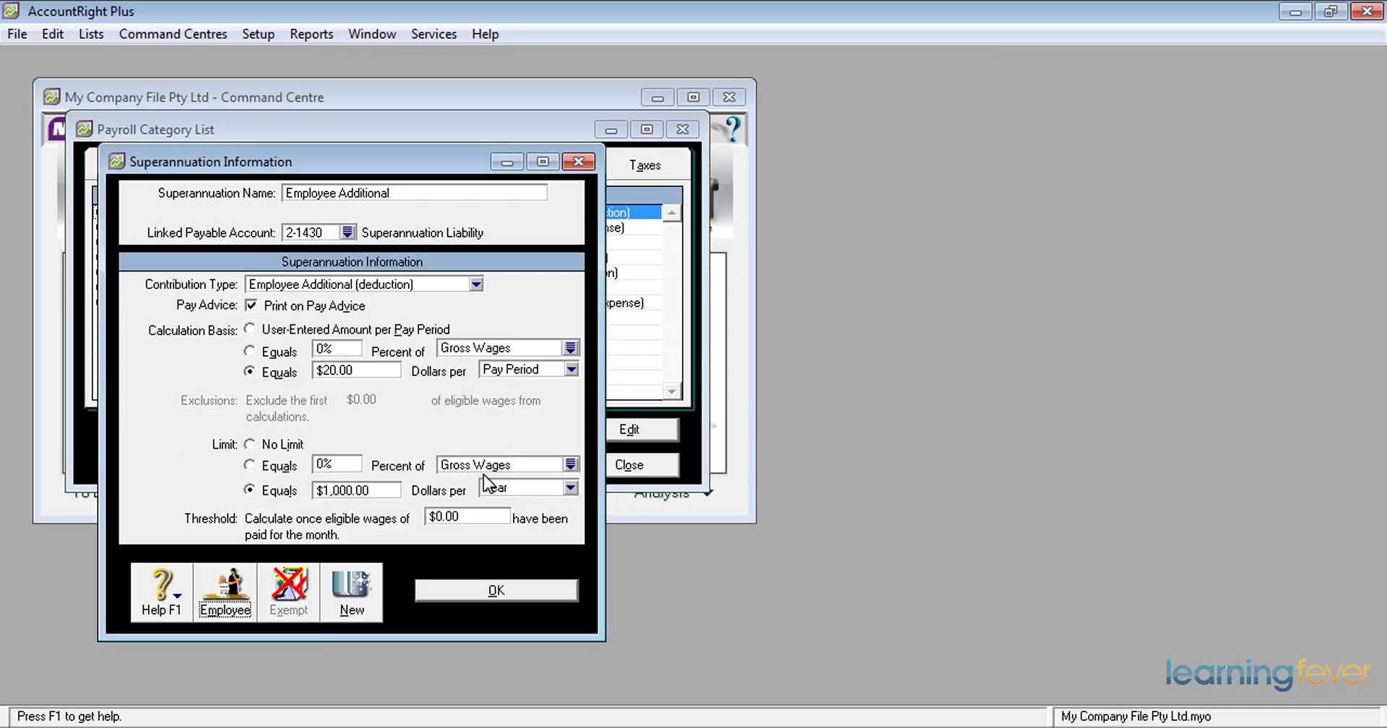
{"action": "left_click", "coordinate": [497, 592]}
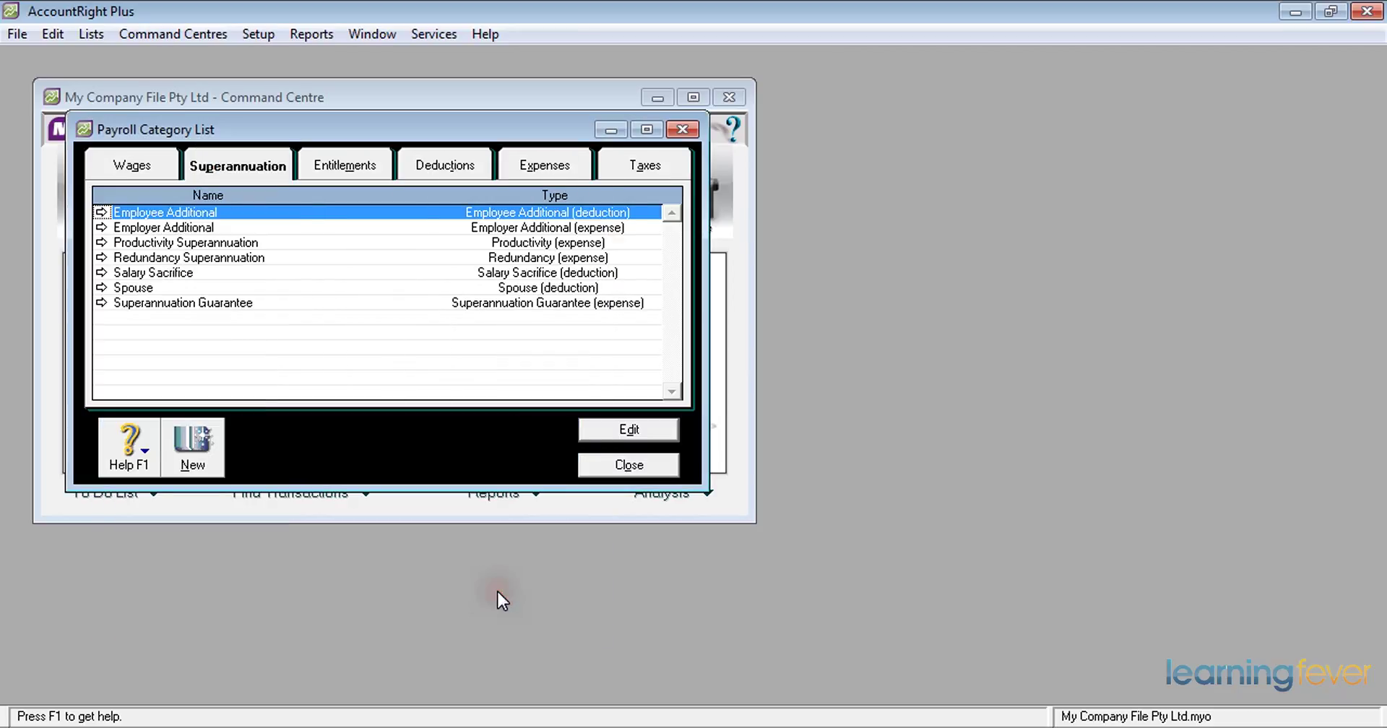
{"action": "left_click", "coordinate": [605, 467]}
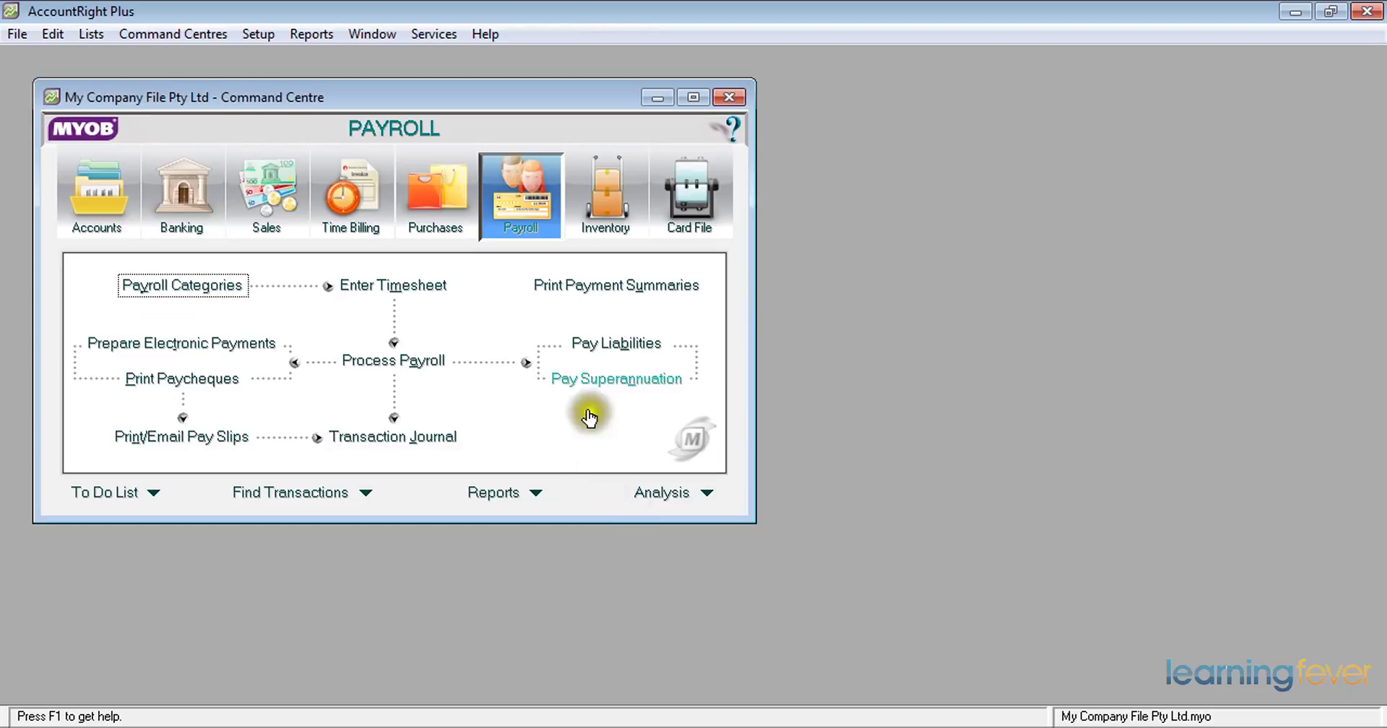
Check the superannuation categories assigned in the first listed employee's card, then close the card and the cards list.
{"action": "left_click", "coordinate": [704, 201]}
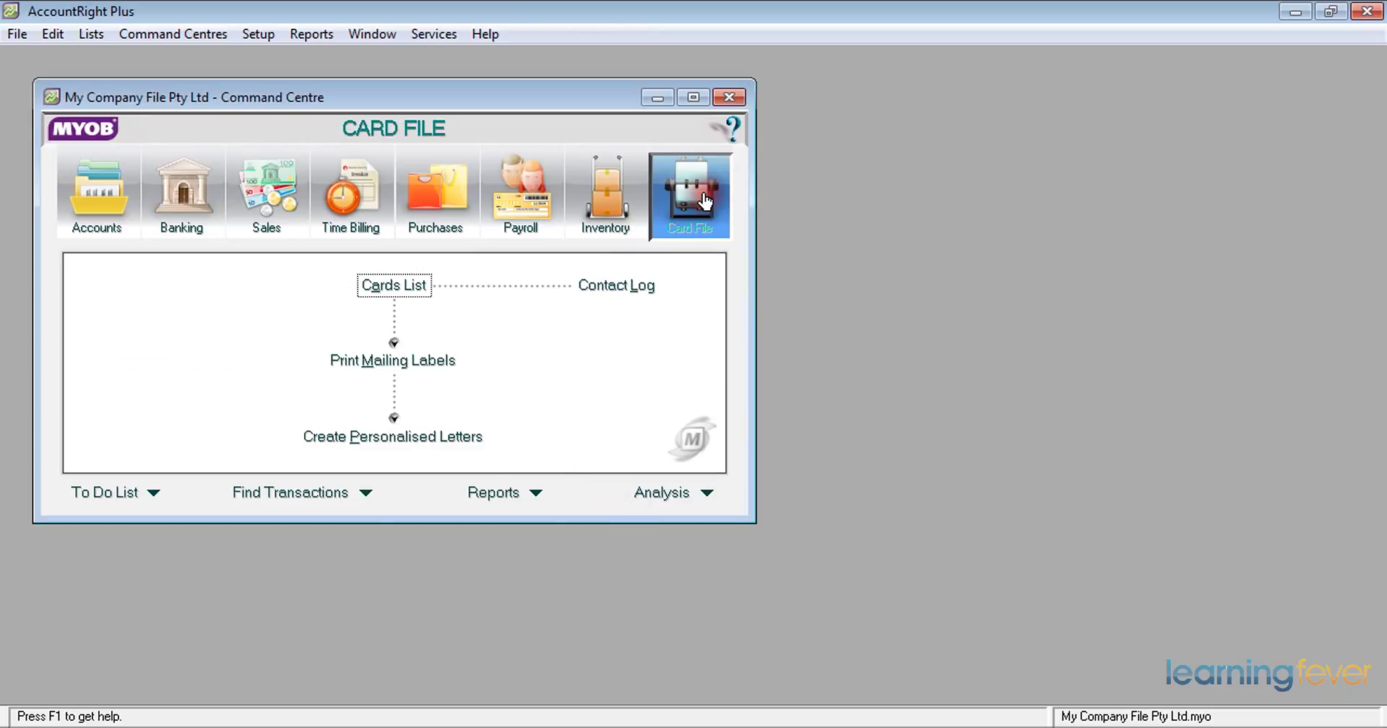
{"action": "left_click", "coordinate": [376, 292]}
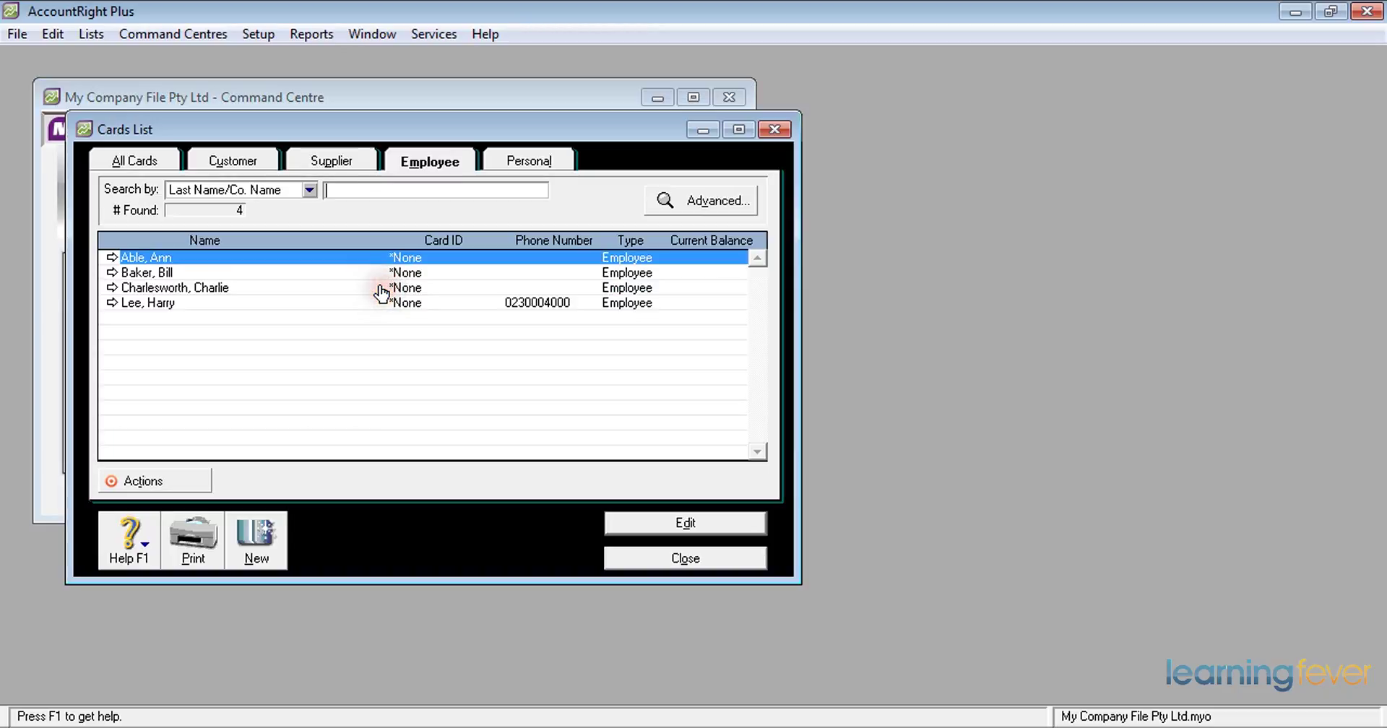
{"action": "left_click", "coordinate": [113, 257]}
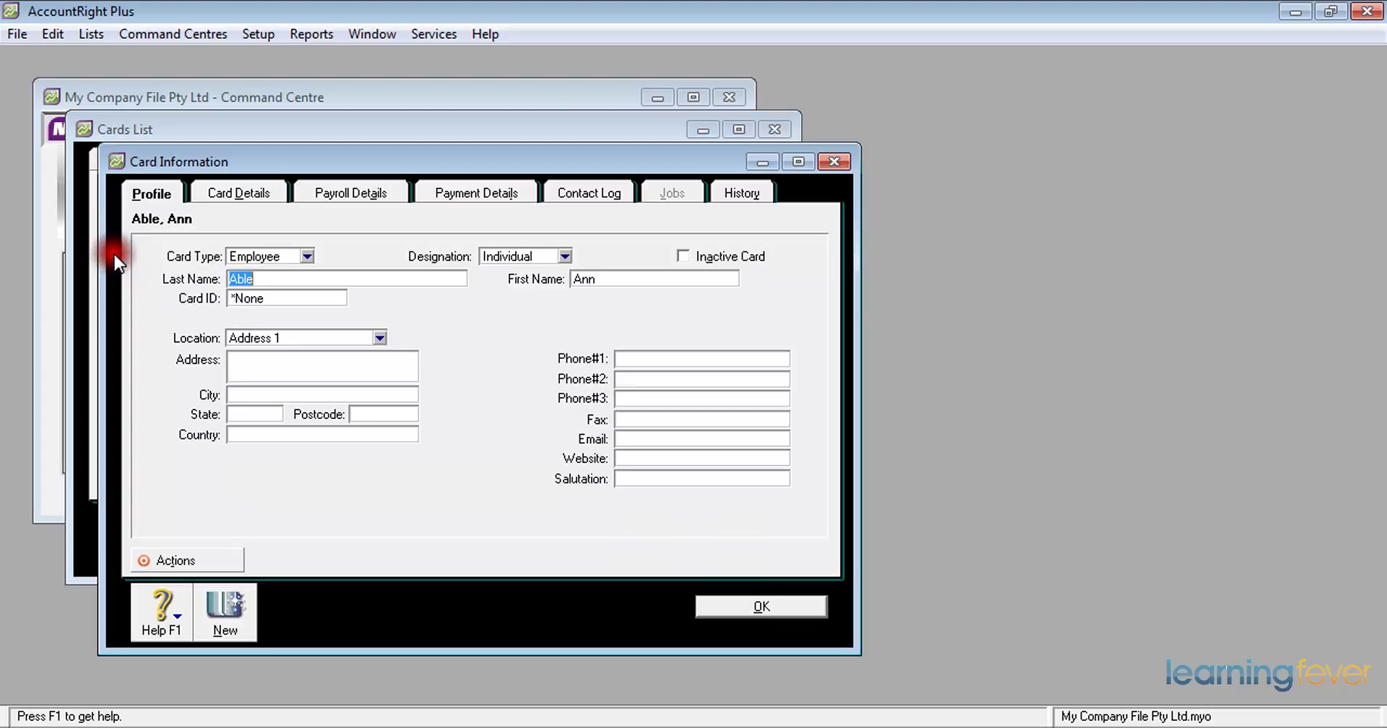
{"action": "left_click", "coordinate": [361, 198]}
{"action": "left_click", "coordinate": [239, 328]}
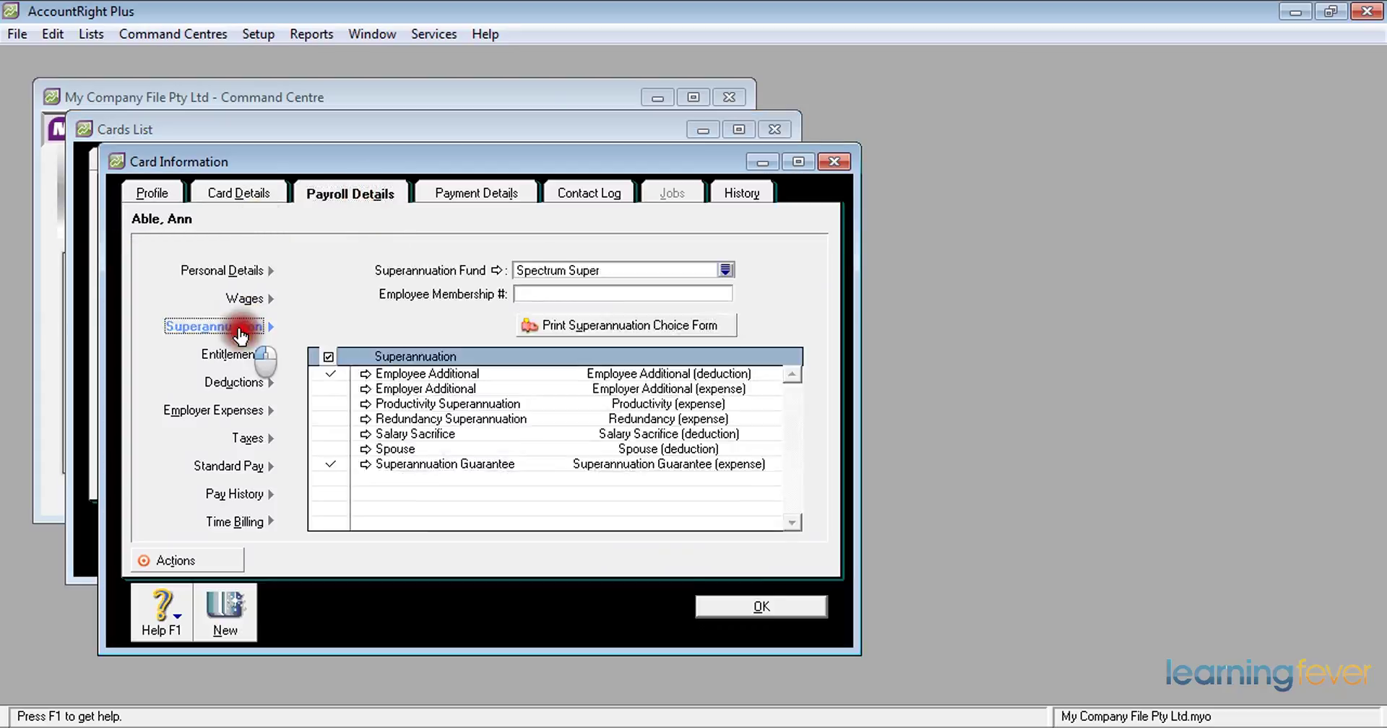
{"action": "left_click", "coordinate": [752, 607]}
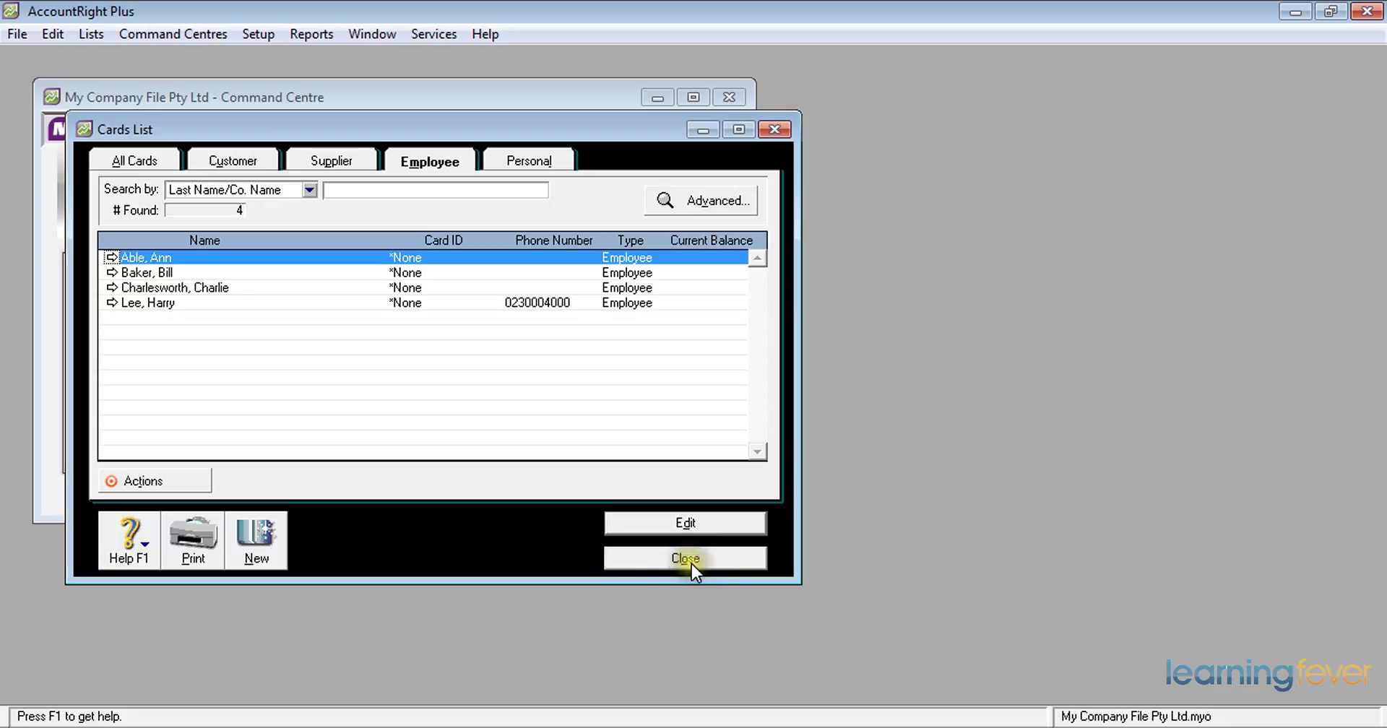
{"action": "left_click", "coordinate": [692, 563]}
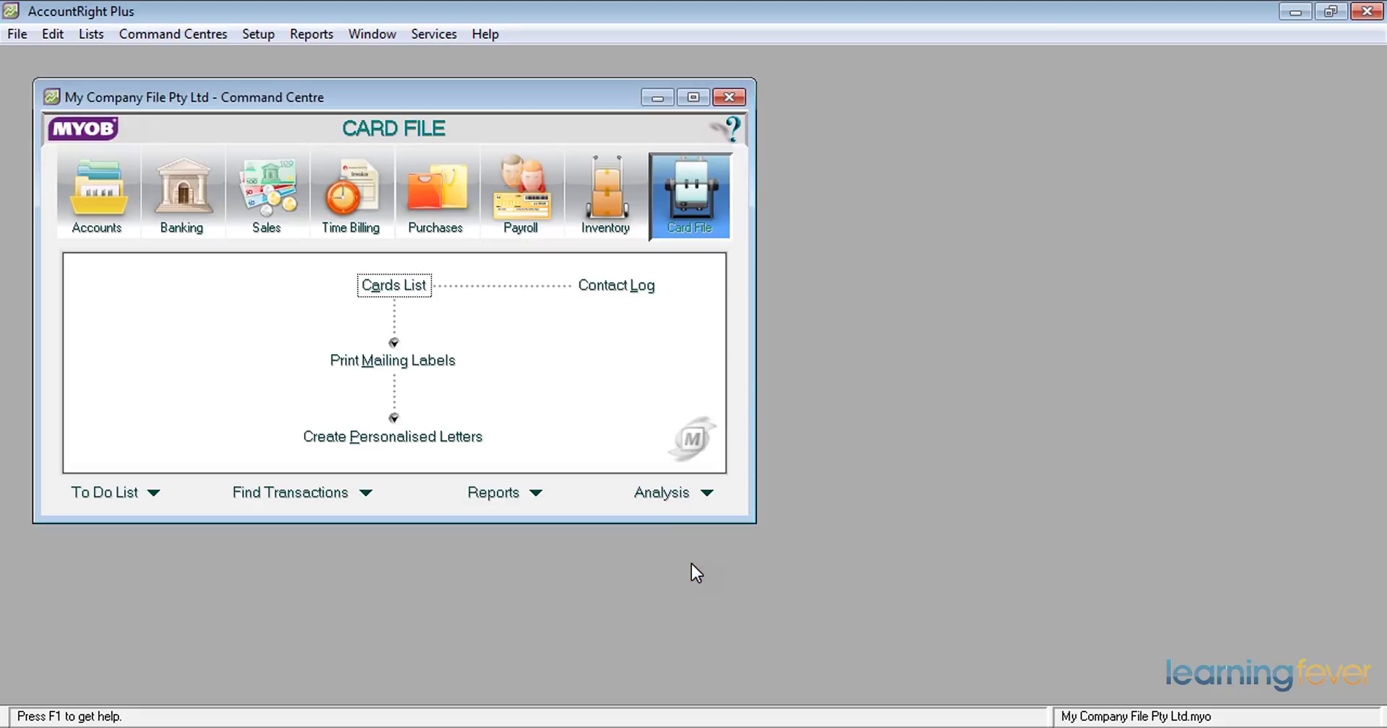